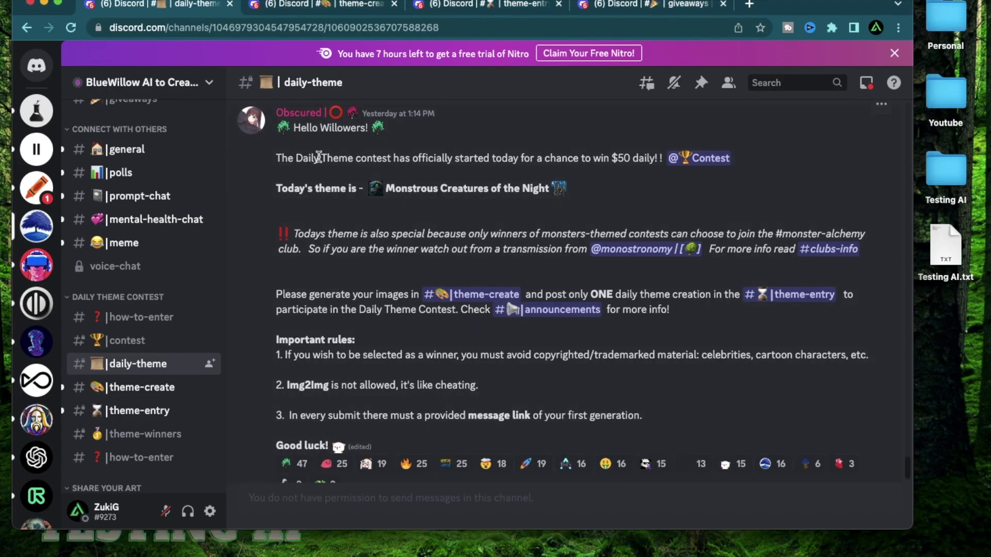
# Step: Highlight the Daily Theme contest wording and the $50 daily prize amount
pyautogui.moveTo(295, 158); pyautogui.dragTo(394, 157)
pyautogui.click(596, 155)
pyautogui.moveTo(616, 158); pyautogui.dragTo(630, 158)
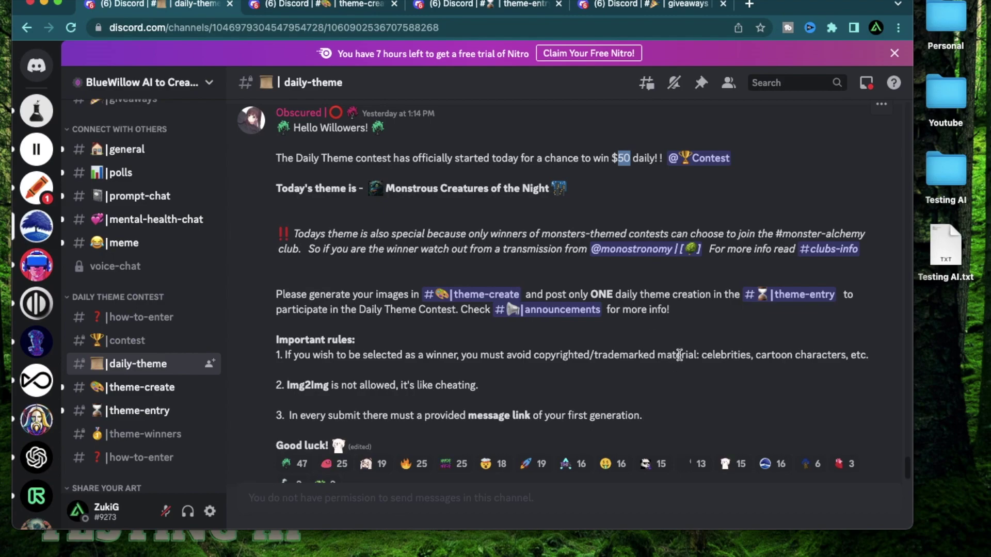
pyautogui.scroll(-1, 693, 345)
pyautogui.click(680, 342)
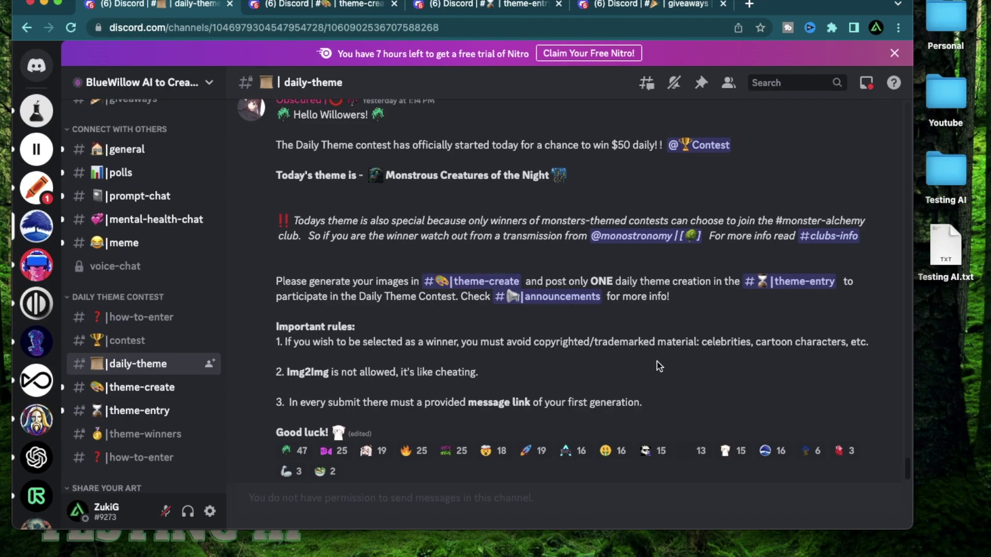
pyautogui.scroll(-1, 655, 361)
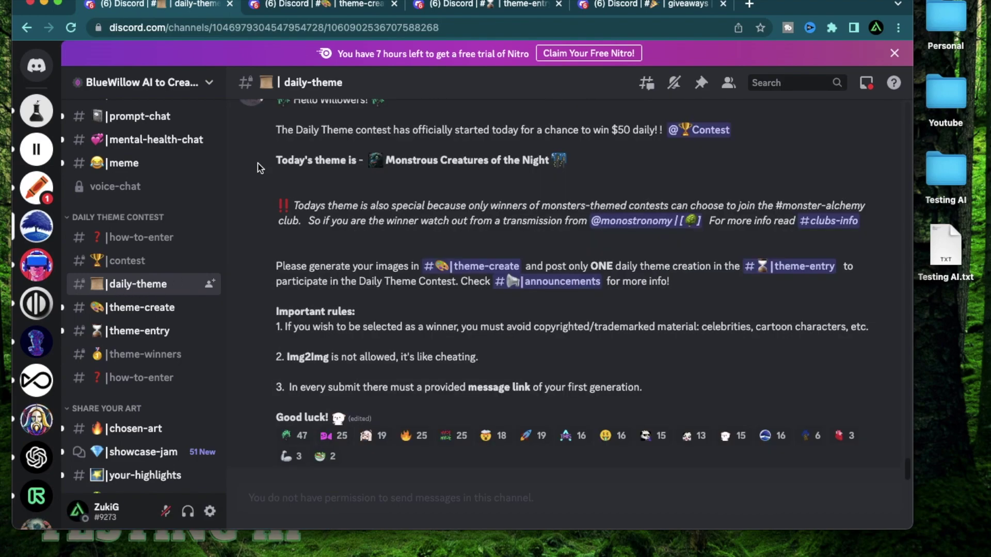
# Step: Highlight today's theme, Monstrous Creatures of the Night, in the announcement
pyautogui.moveTo(276, 160); pyautogui.dragTo(557, 167)
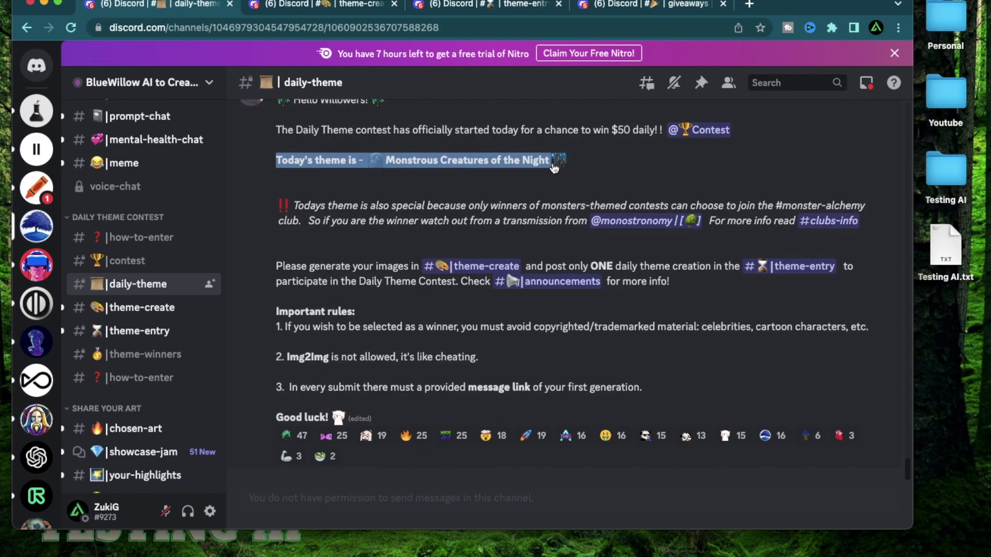
pyautogui.scroll(10, 533, 145)
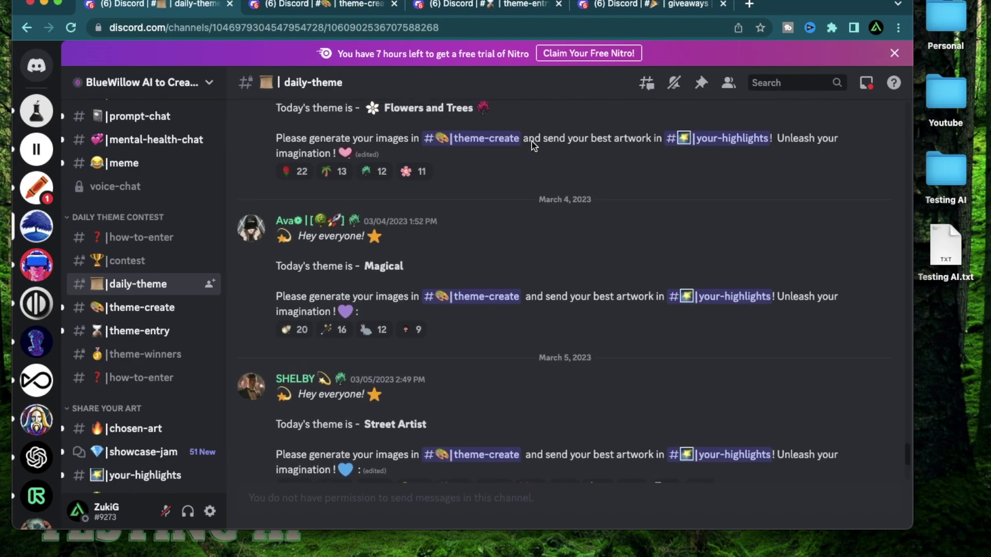
pyautogui.scroll(10, 533, 145)
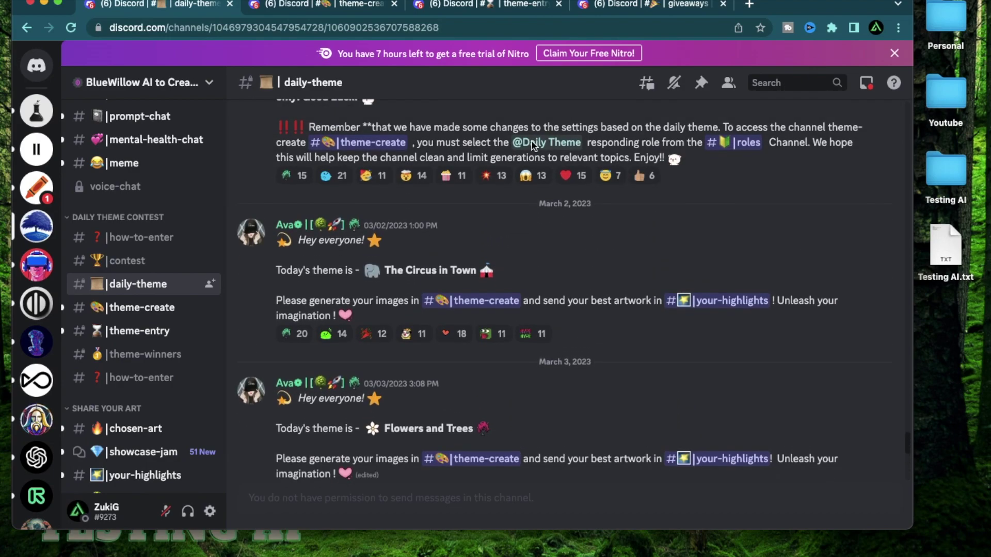
pyautogui.scroll(-20, 532, 141)
pyautogui.moveTo(296, 228); pyautogui.dragTo(398, 227)
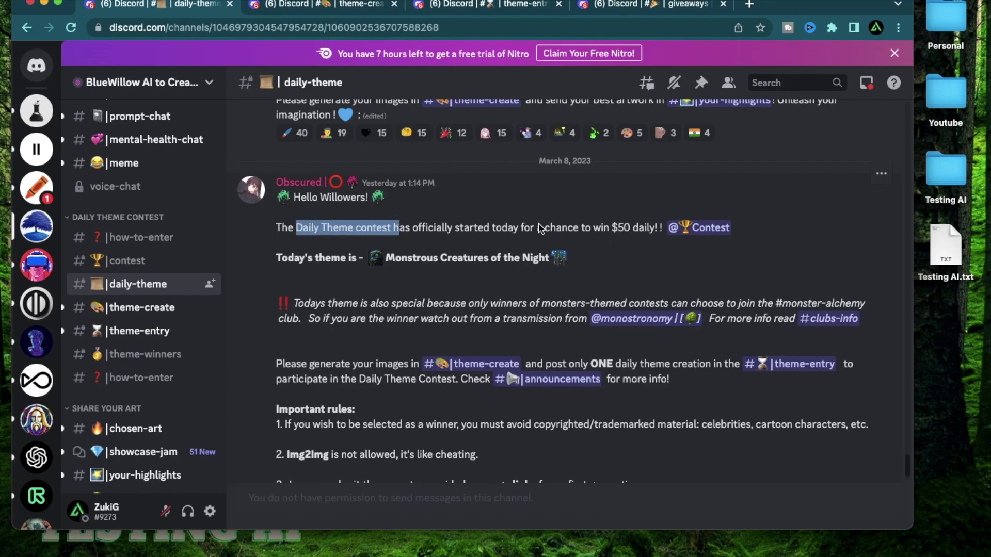
pyautogui.click(541, 309)
pyautogui.scroll(-3, 541, 312)
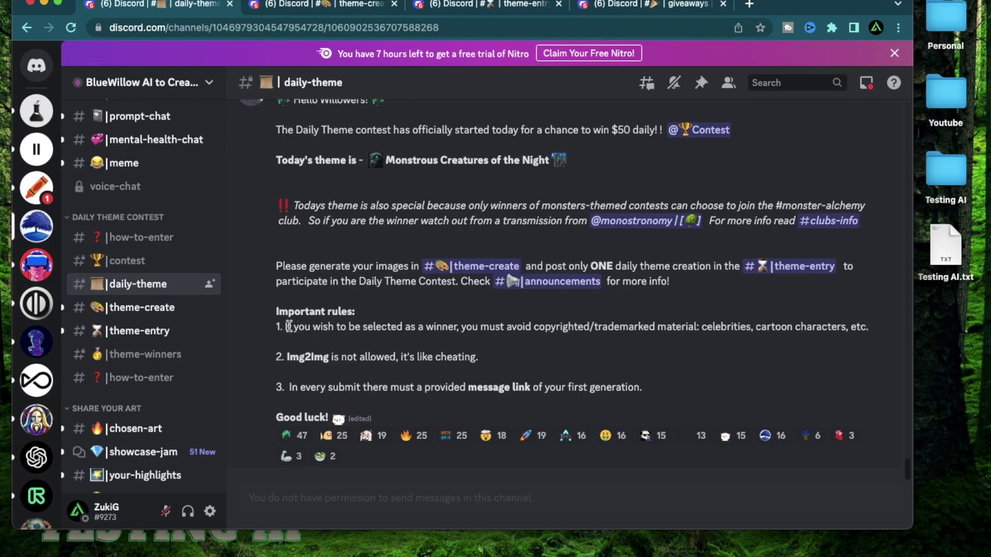
# Step: Highlight the contest rules: no celebrities or cartoon characters, no Img2Img, message link required
pyautogui.moveTo(289, 327); pyautogui.dragTo(696, 328)
pyautogui.click(721, 343)
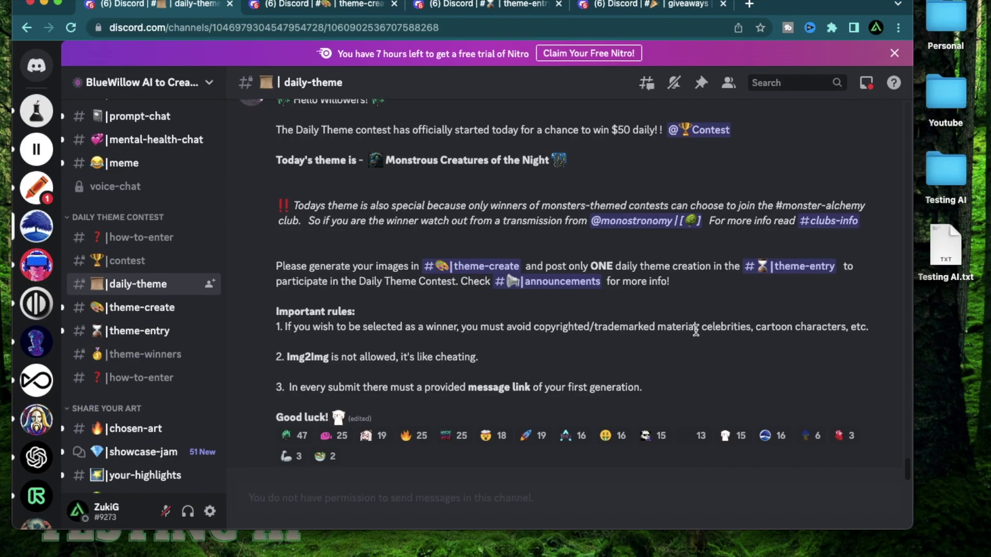
pyautogui.moveTo(703, 328); pyautogui.dragTo(840, 331)
pyautogui.click(292, 363)
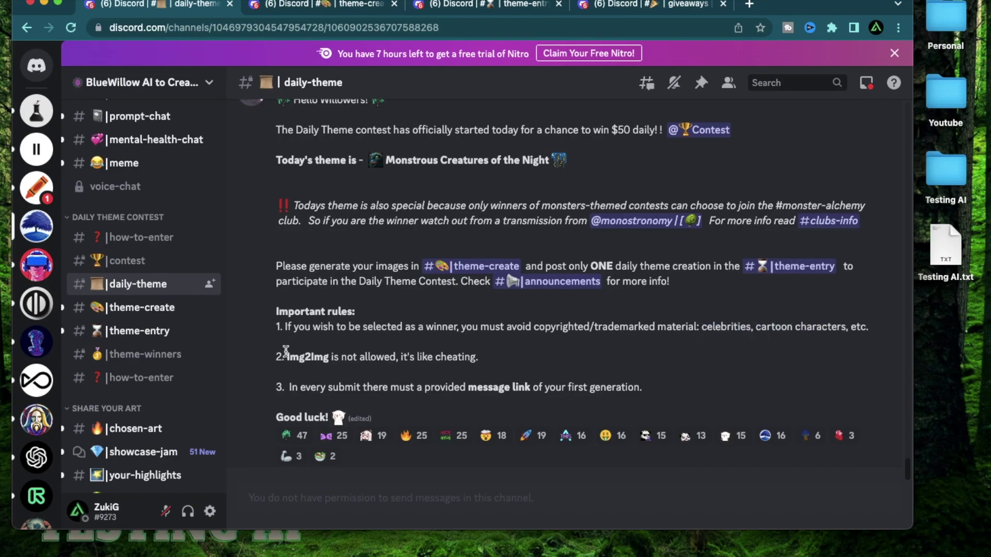
pyautogui.moveTo(286, 355); pyautogui.dragTo(485, 359)
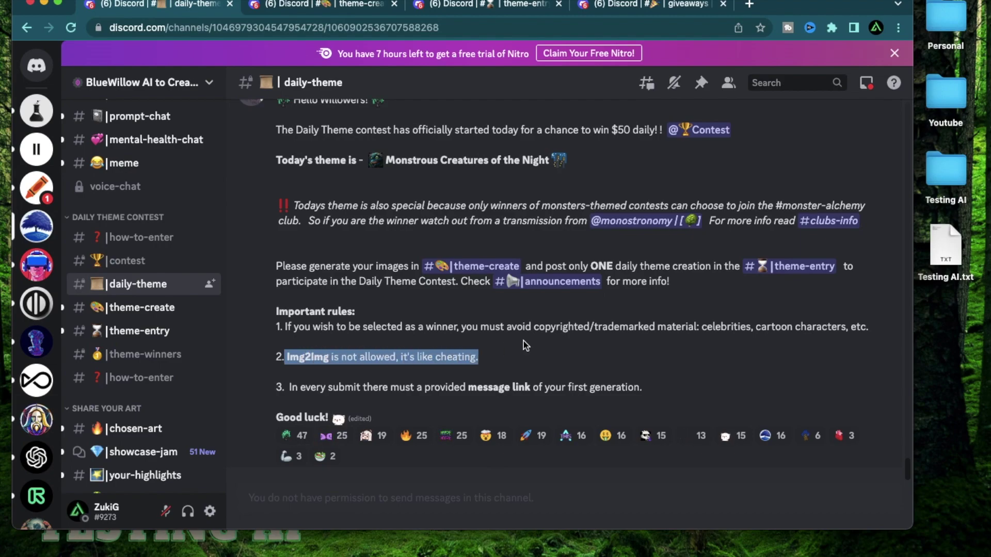
pyautogui.moveTo(326, 387); pyautogui.dragTo(637, 387)
pyautogui.click(519, 178)
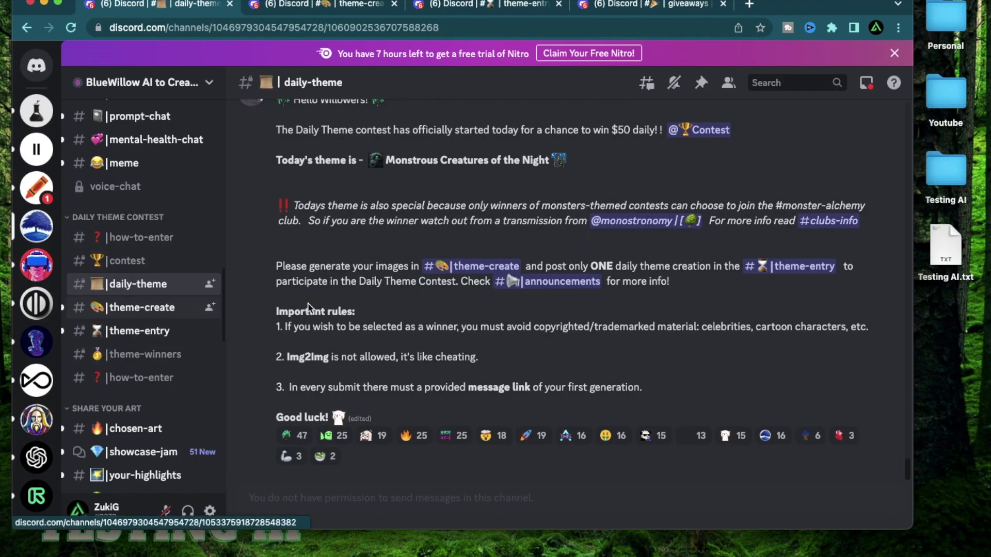
pyautogui.moveTo(281, 160); pyautogui.dragTo(548, 164)
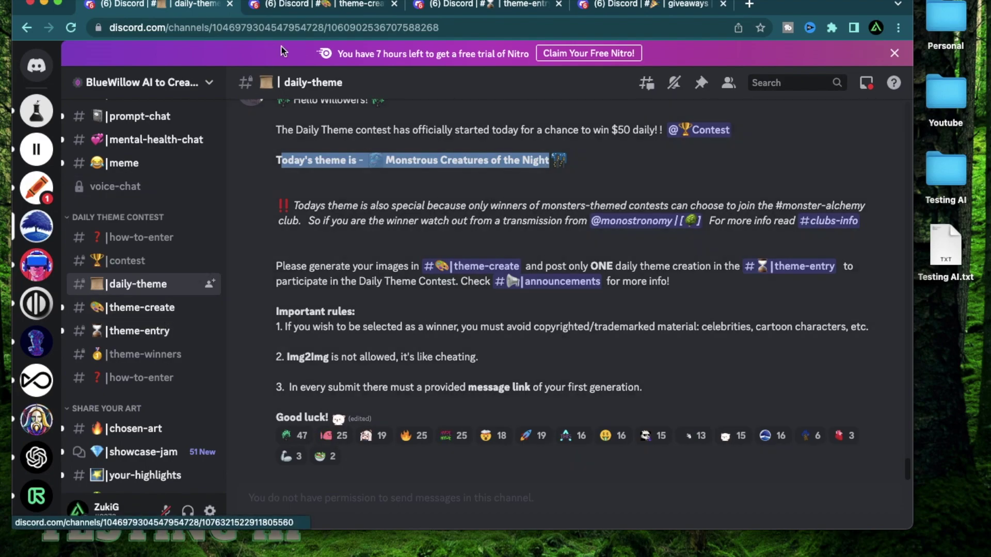
# Step: Open #theme-create and scroll through members' posted generations
pyautogui.click(142, 307)
pyautogui.scroll(-10, 702, 263)
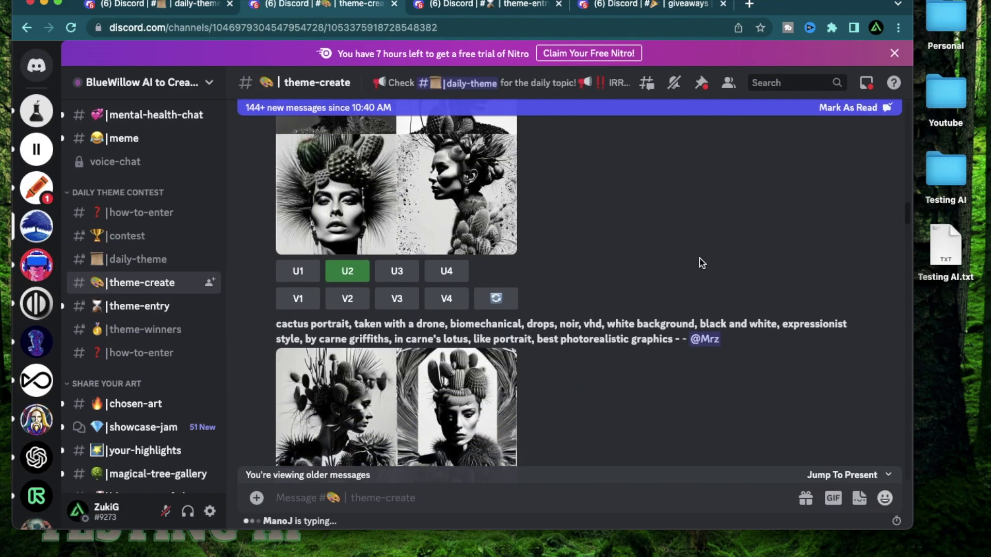
pyautogui.scroll(-10, 701, 263)
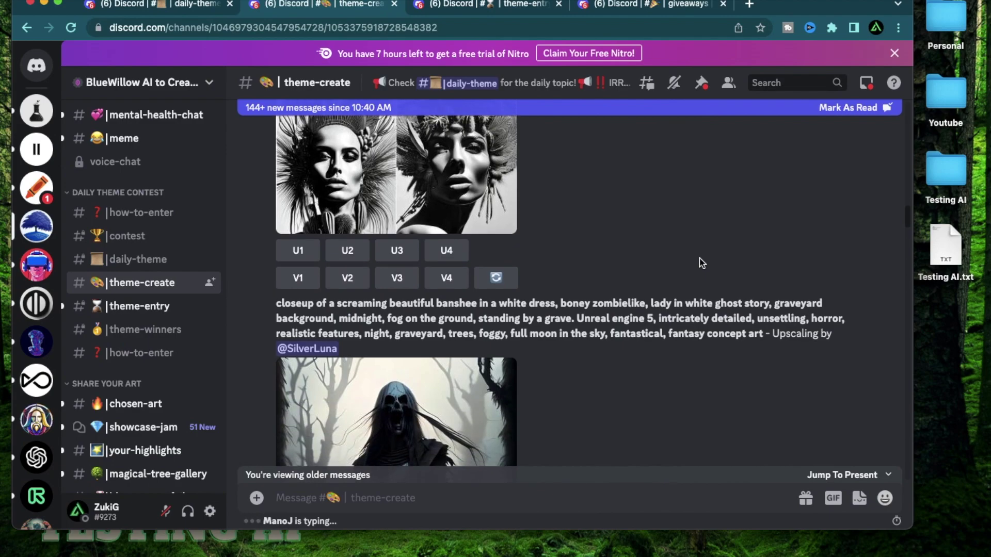
pyautogui.scroll(-5, 702, 263)
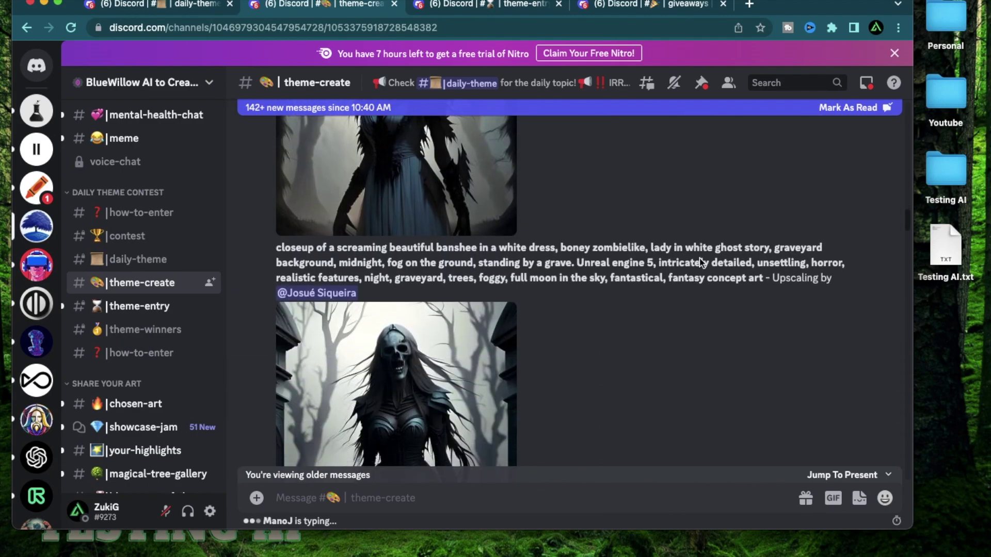
pyautogui.scroll(-6, 657, 358)
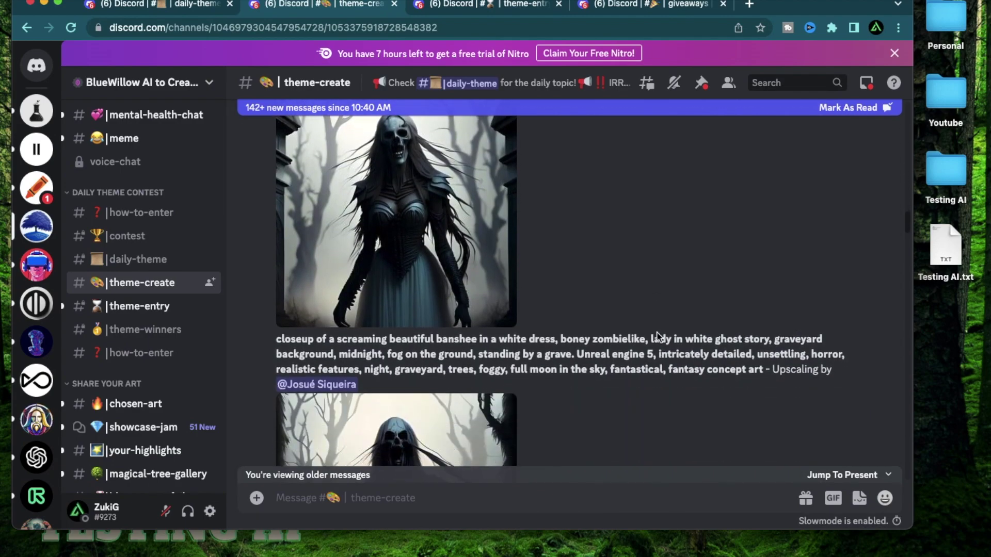
pyautogui.scroll(-4, 624, 344)
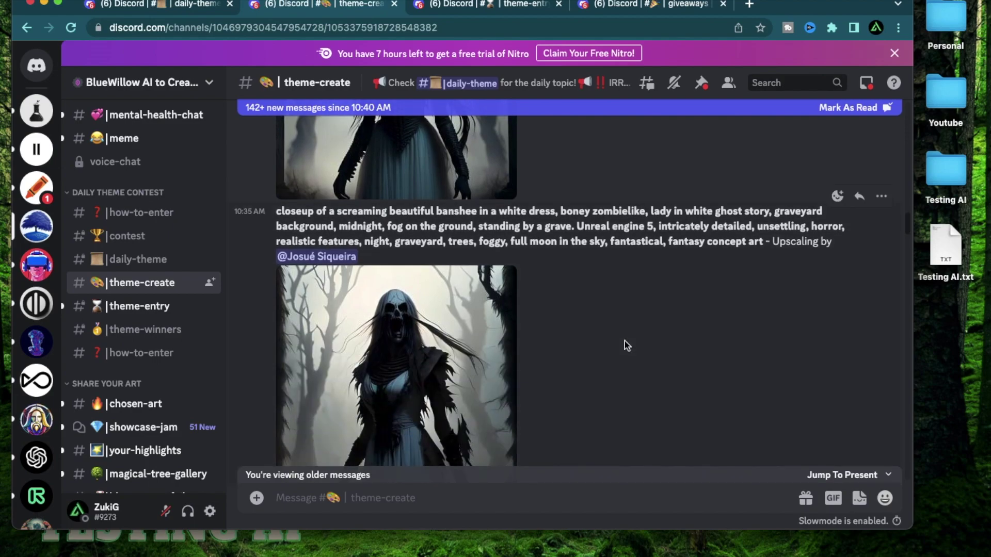
pyautogui.scroll(-6, 637, 203)
pyautogui.scroll(5, 637, 203)
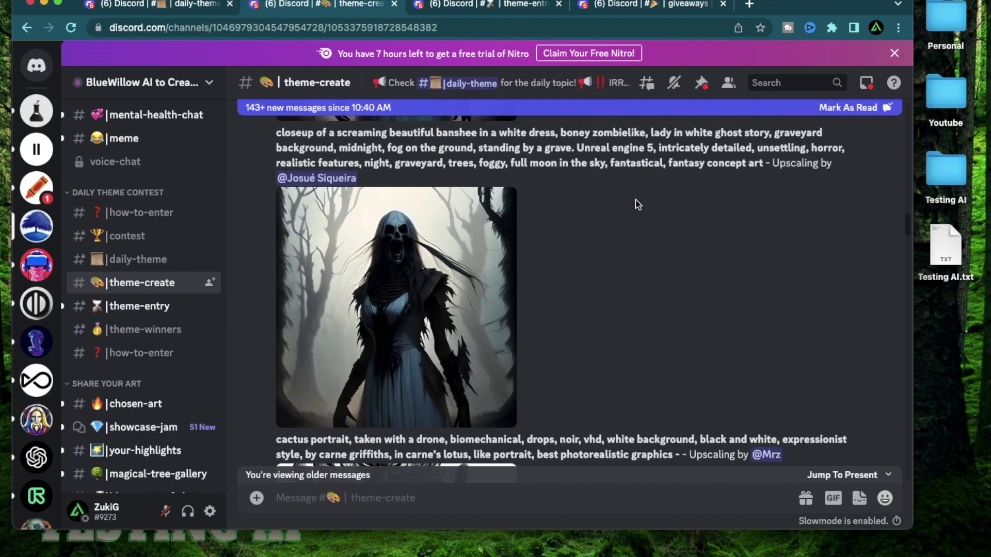
# Step: Highlight the banshee prompt text and keep browsing the generations
pyautogui.moveTo(274, 212); pyautogui.dragTo(737, 248)
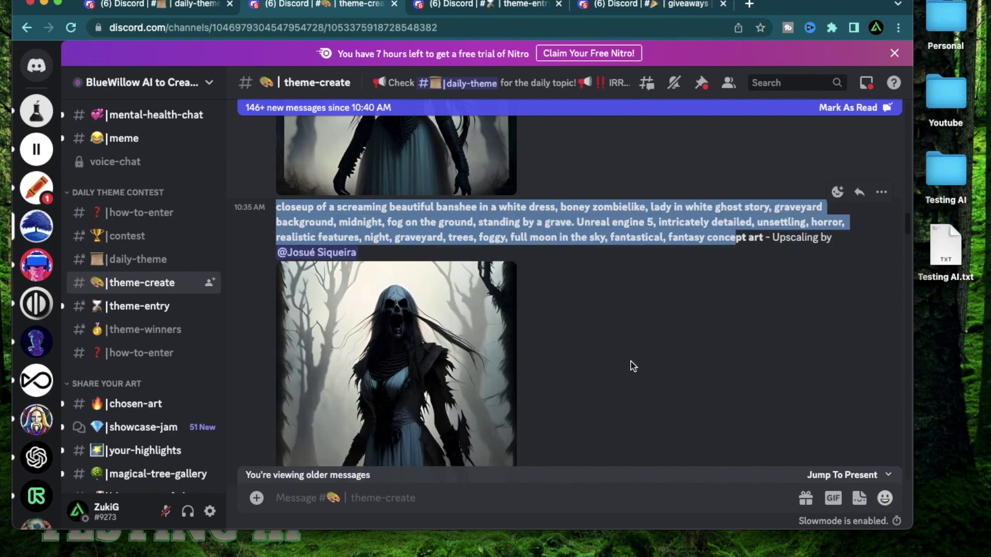
pyautogui.scroll(-1, 630, 366)
pyautogui.scroll(-10, 643, 285)
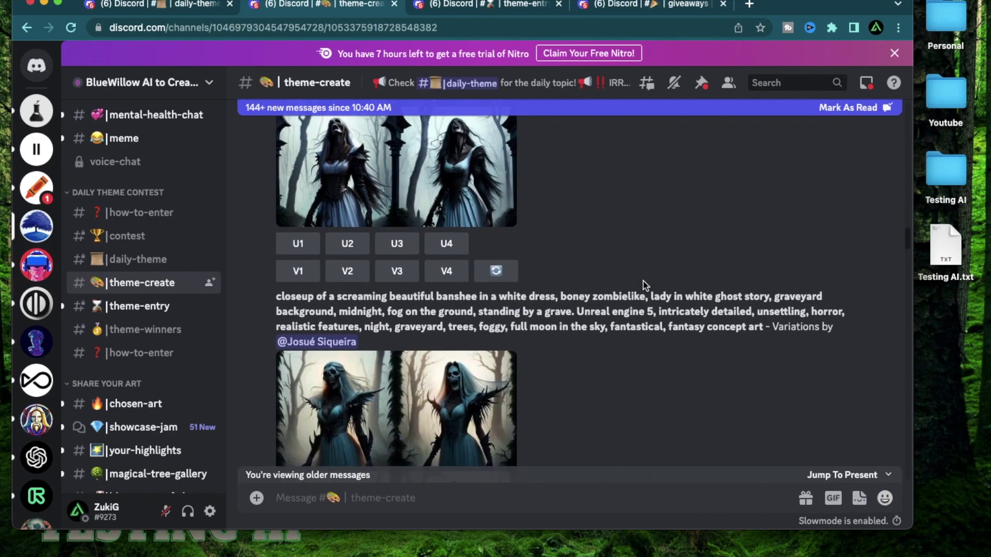
pyautogui.scroll(-6, 643, 285)
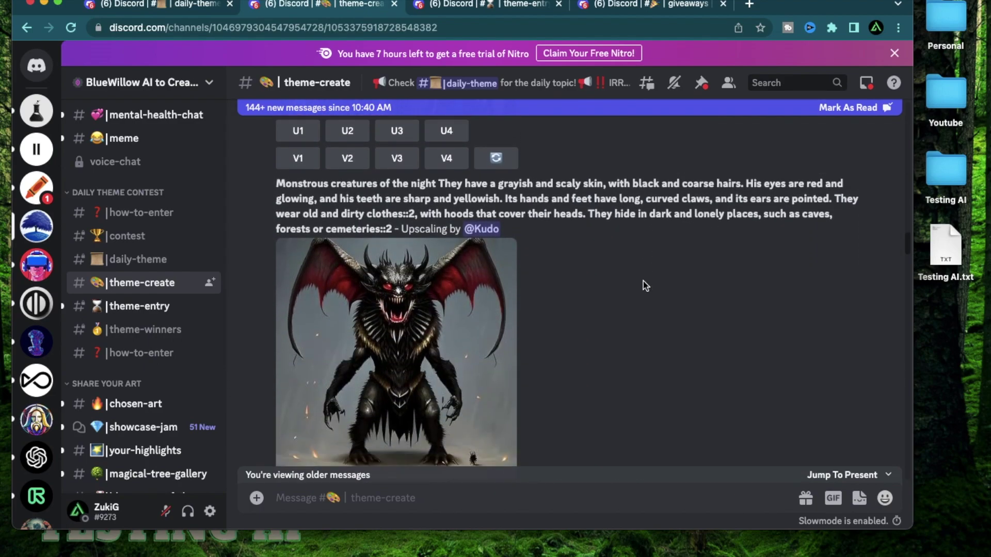
pyautogui.scroll(1, 643, 285)
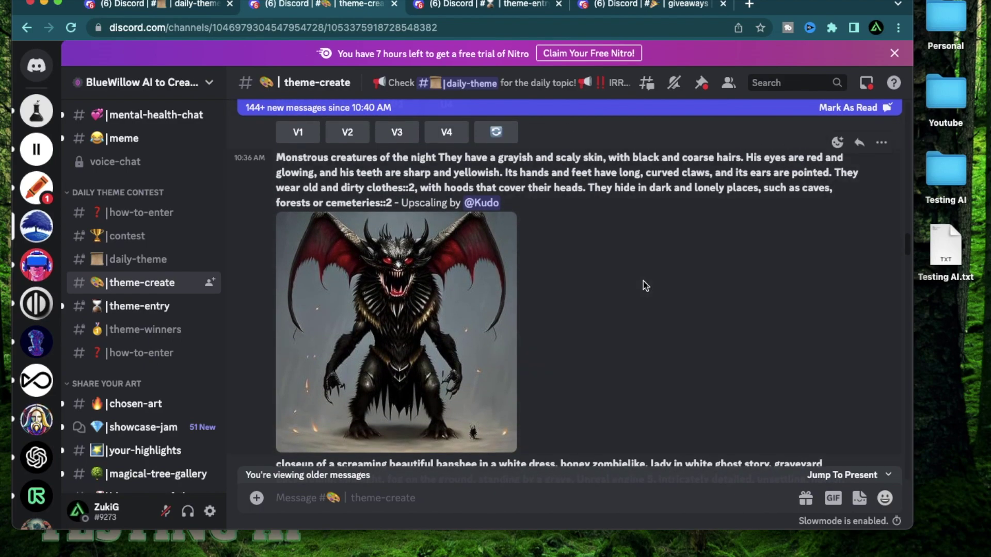
pyautogui.scroll(-1, 643, 280)
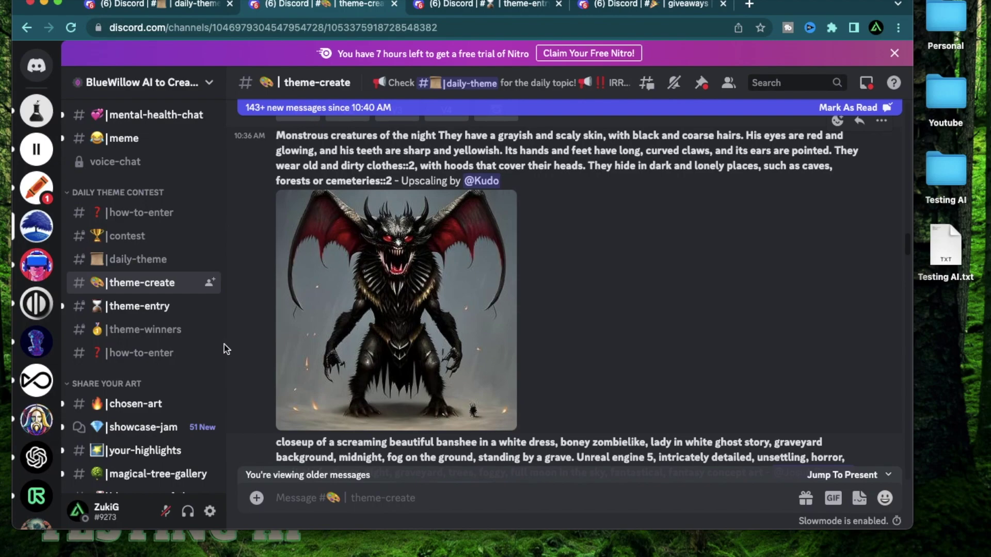
pyautogui.click(140, 306)
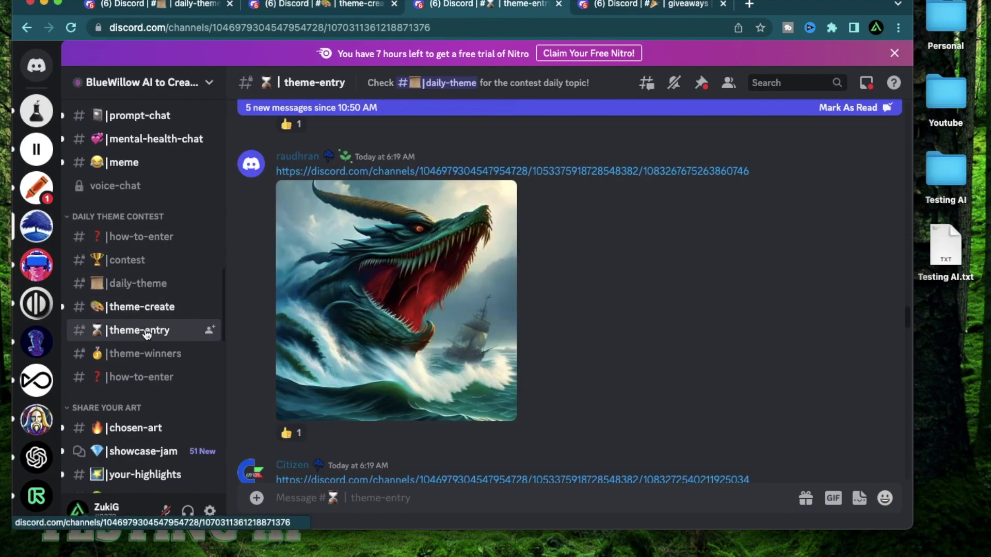
pyautogui.scroll(-10, 705, 299)
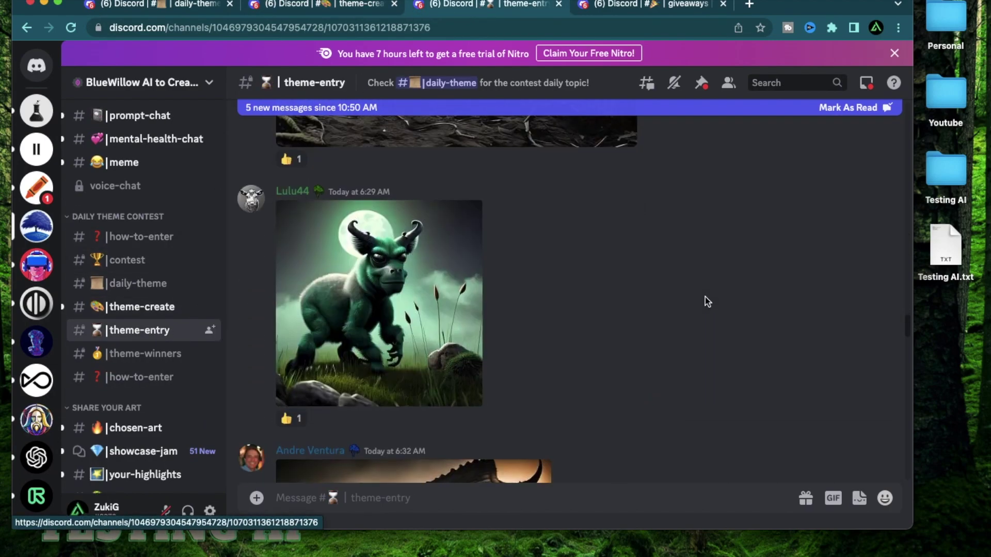
pyautogui.scroll(-12, 704, 301)
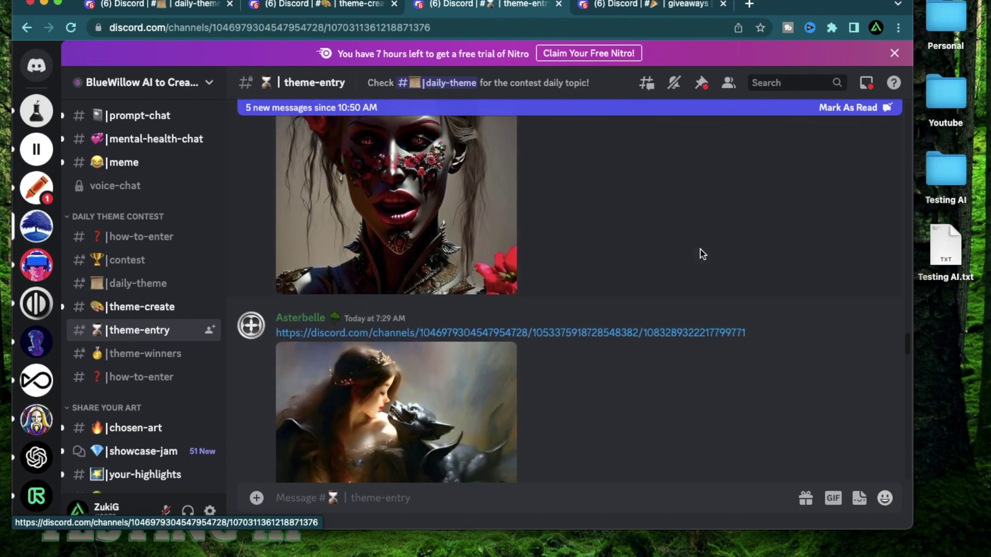
pyautogui.scroll(-12, 701, 253)
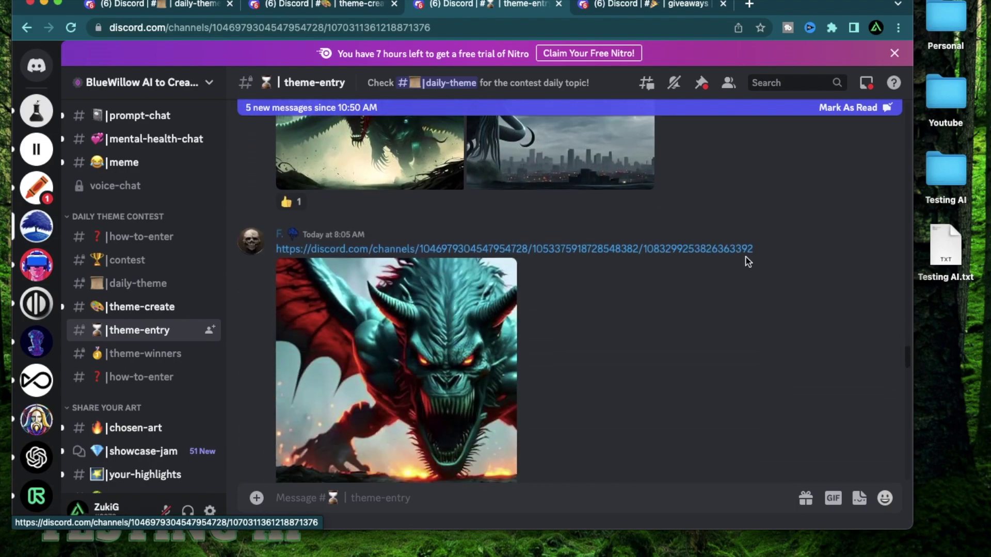
pyautogui.scroll(-3, 717, 379)
pyautogui.scroll(-3, 735, 313)
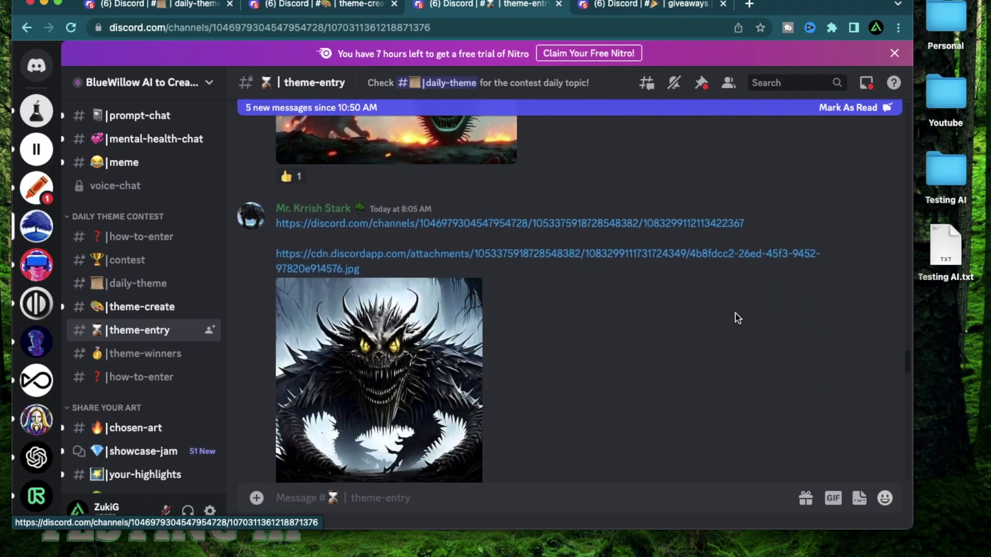
pyautogui.scroll(-3, 737, 317)
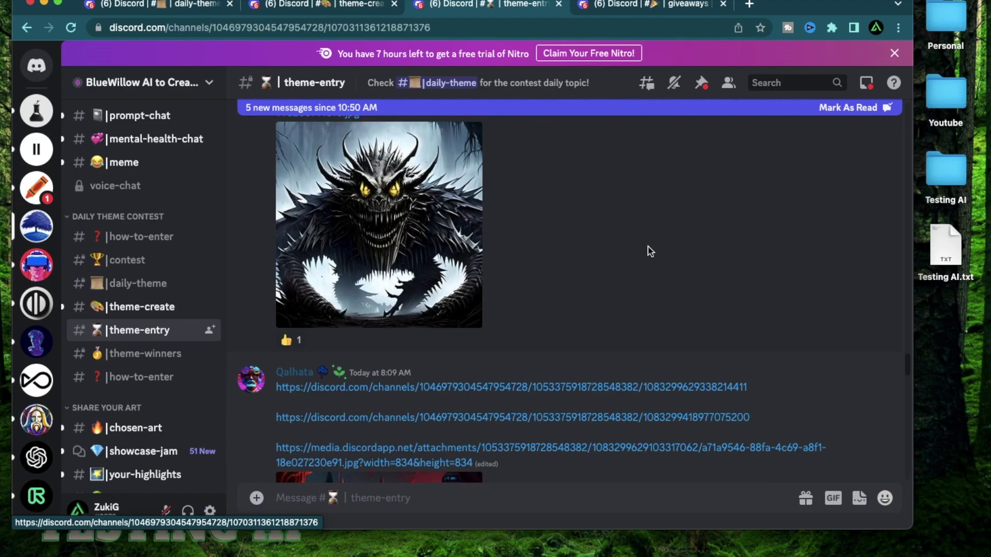
pyautogui.scroll(-15, 649, 252)
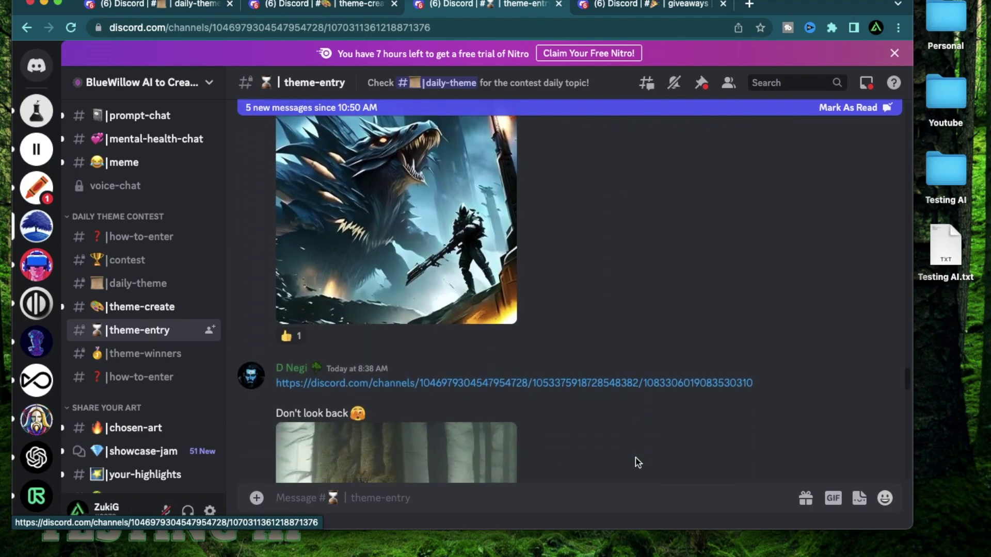
pyautogui.scroll(-12, 638, 461)
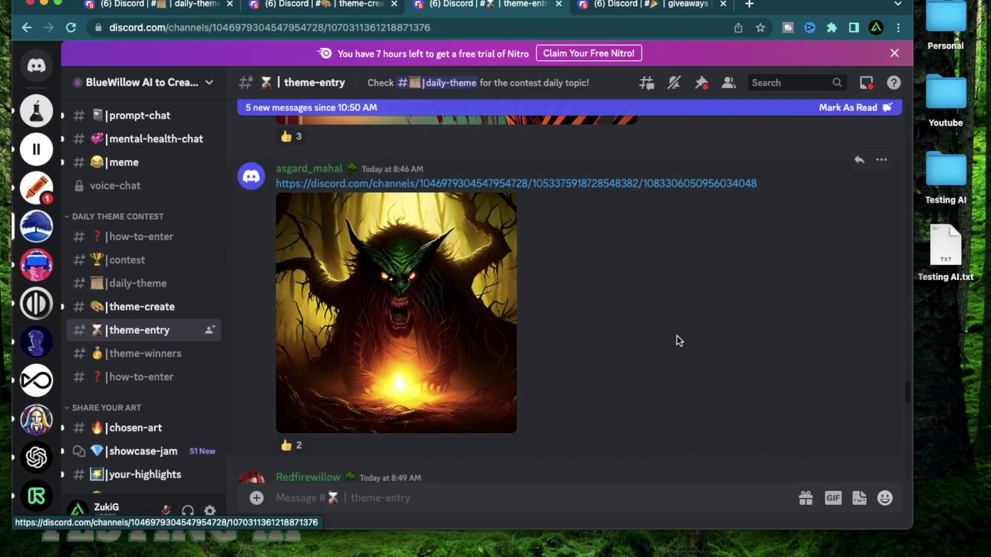
pyautogui.scroll(-10, 679, 341)
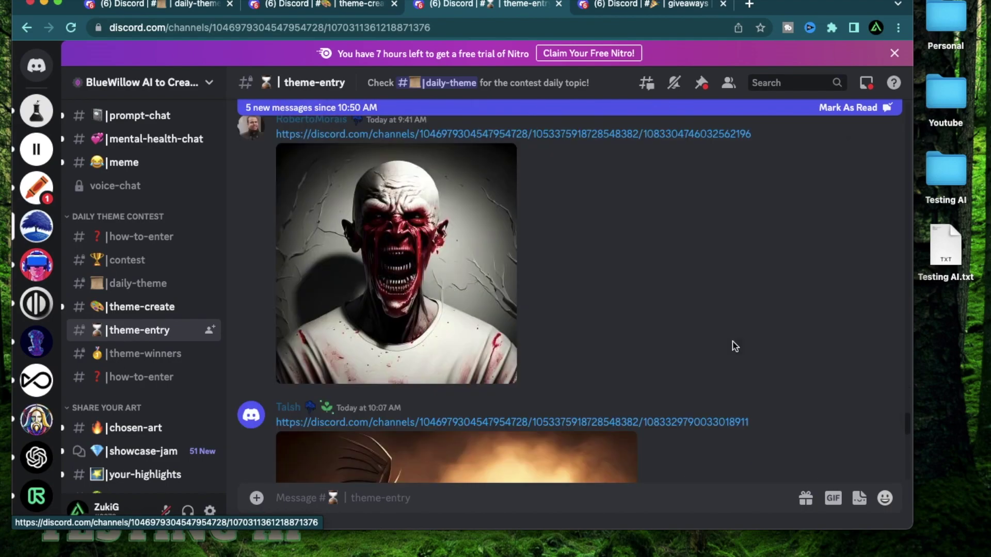
pyautogui.scroll(-6, 732, 343)
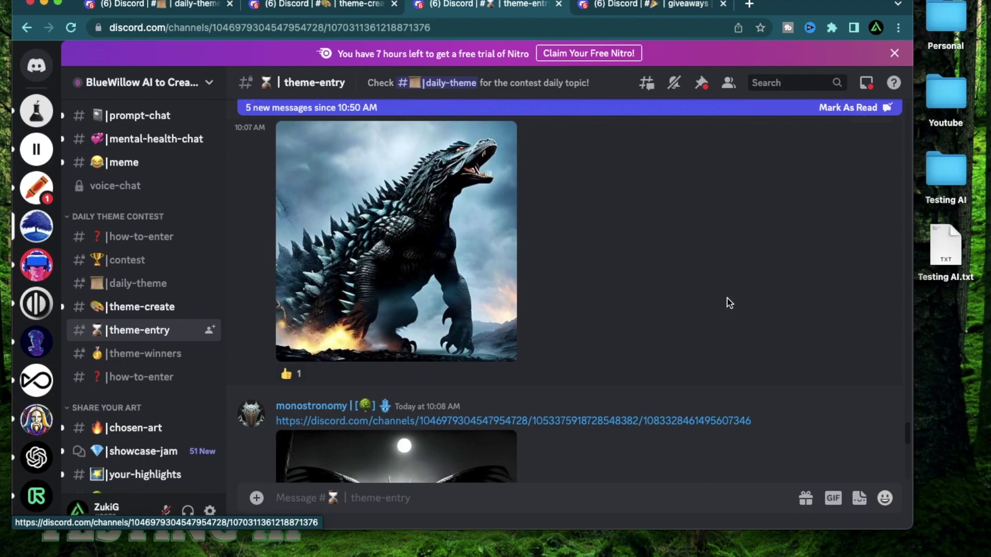
pyautogui.scroll(-4, 729, 303)
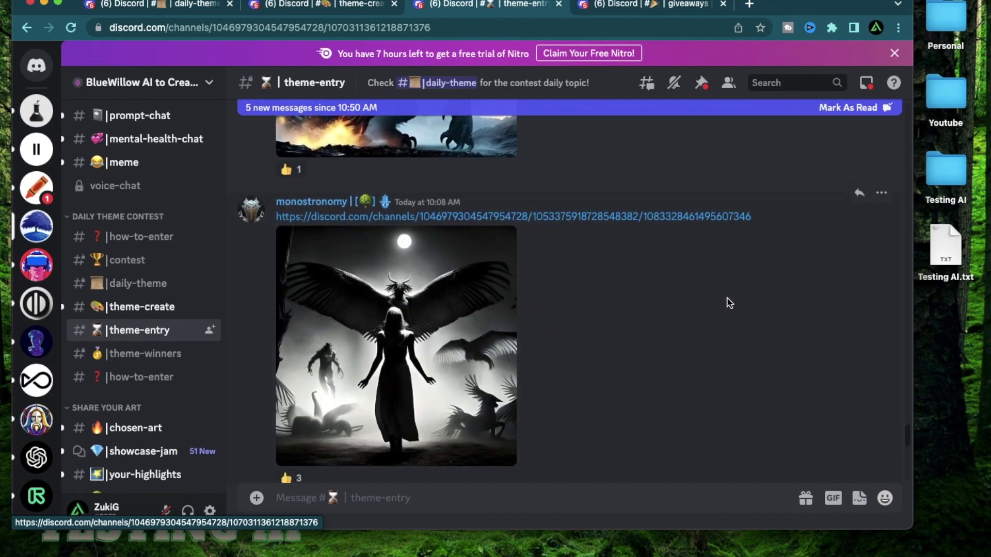
pyautogui.scroll(-4, 729, 303)
pyautogui.scroll(-4, 729, 303)
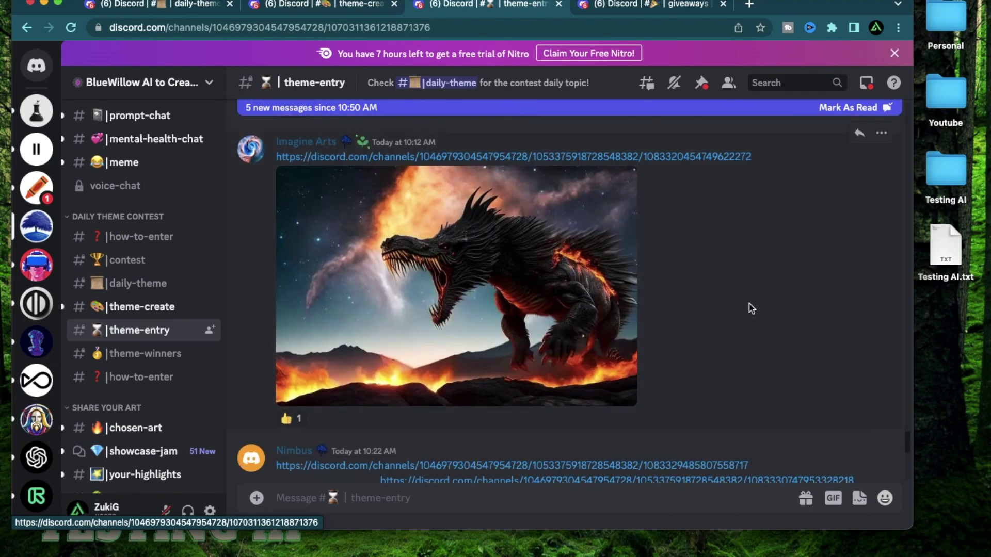
pyautogui.scroll(4, 751, 308)
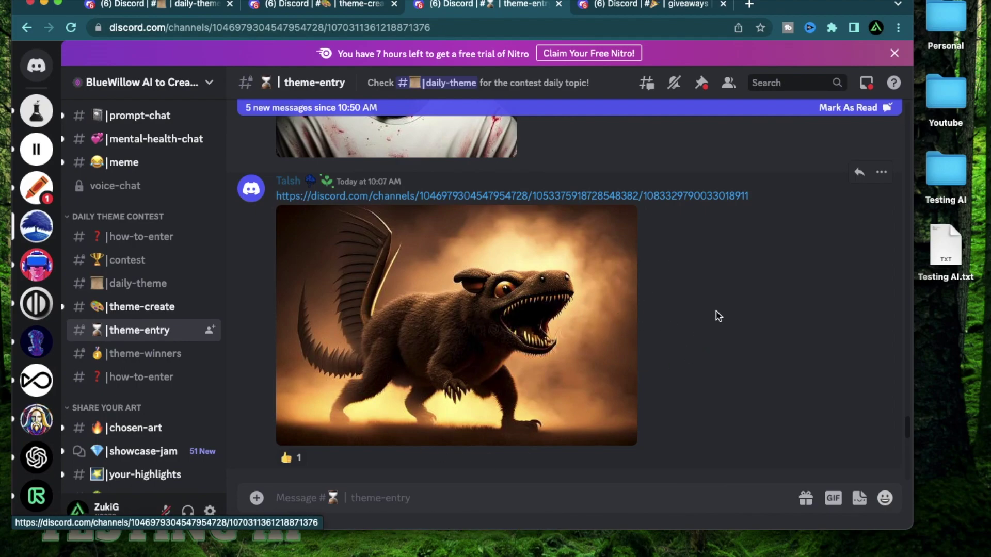
pyautogui.scroll(5, 718, 316)
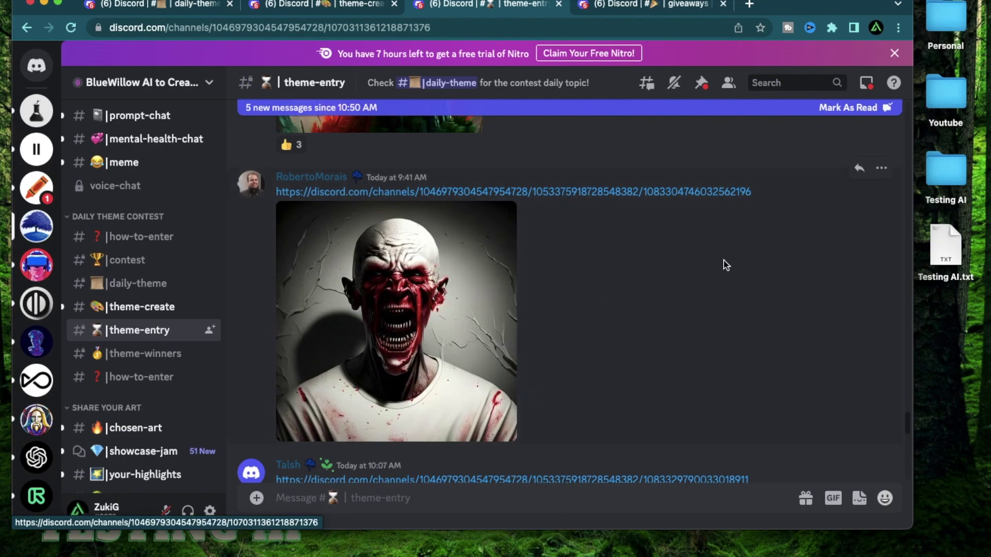
pyautogui.scroll(-10, 723, 260)
# Step: Open #theme-winners and highlight the post date and the Human Emotions theme name
pyautogui.click(136, 361)
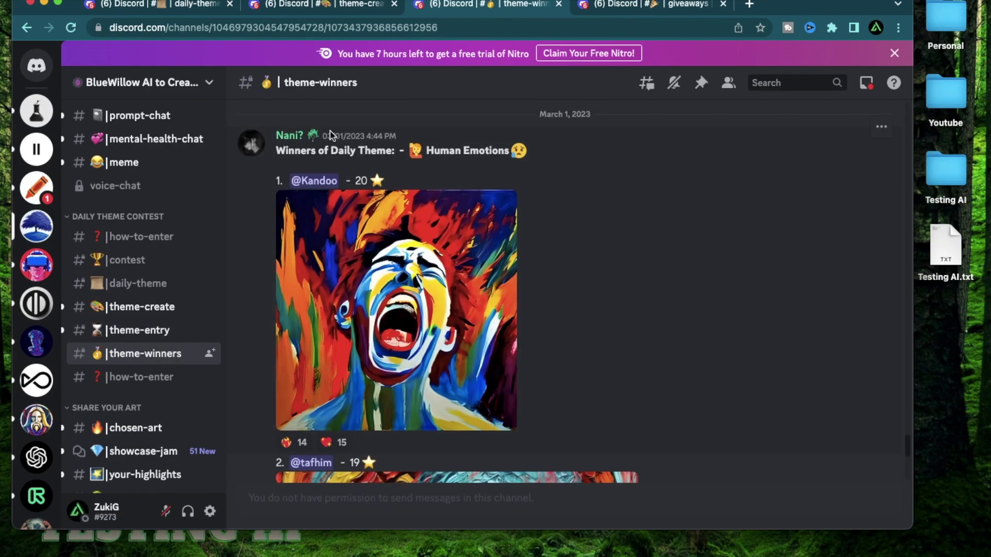
pyautogui.moveTo(323, 136); pyautogui.dragTo(350, 139)
pyautogui.moveTo(427, 150); pyautogui.dragTo(483, 151)
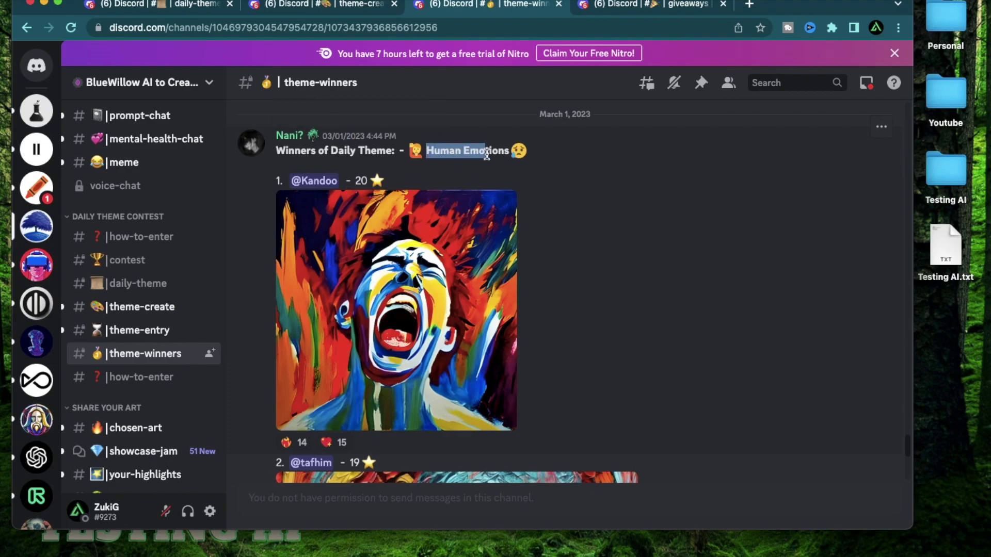
pyautogui.click(635, 287)
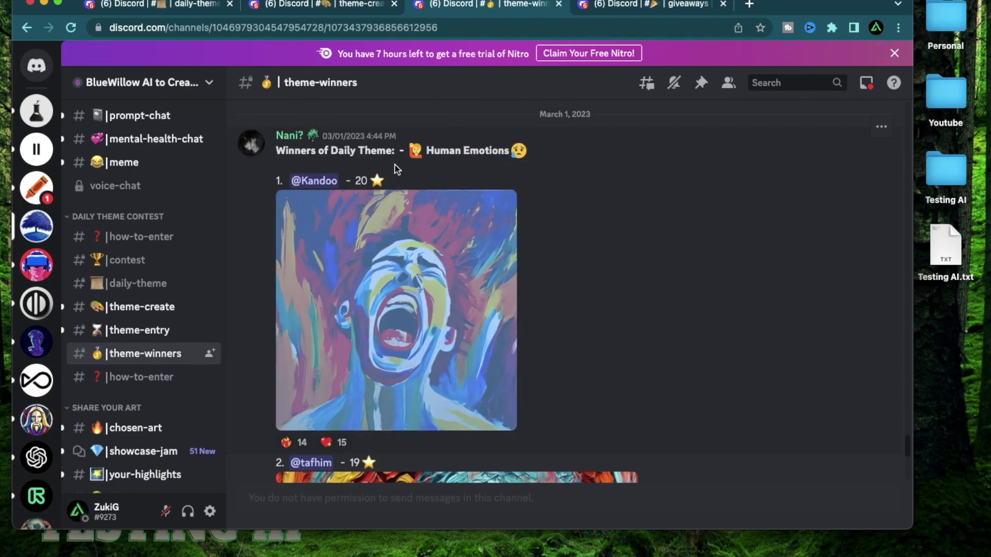
# Step: Scroll through the past winning posts, then switch to the giveaways channel
pyautogui.scroll(-5, 656, 264)
pyautogui.scroll(5, 657, 264)
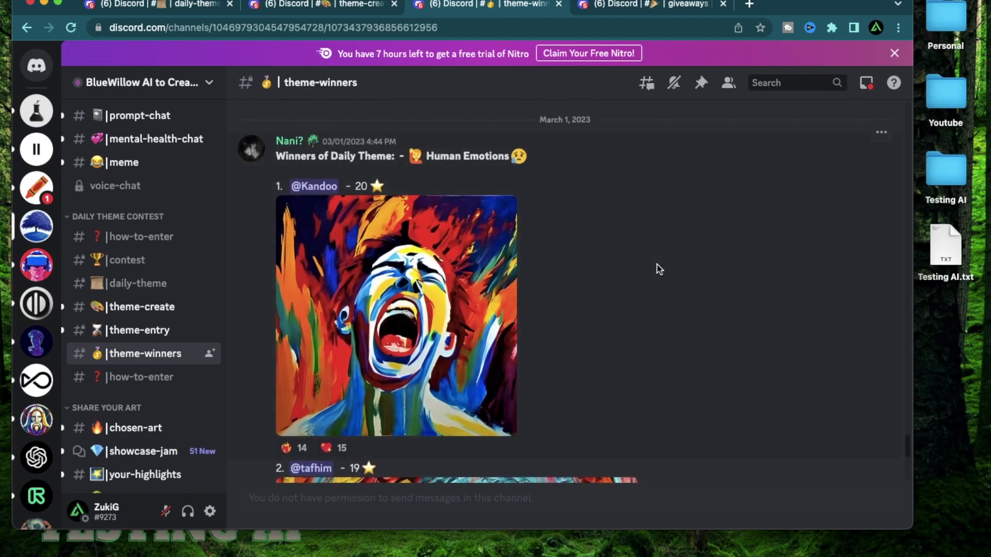
pyautogui.scroll(-10, 670, 309)
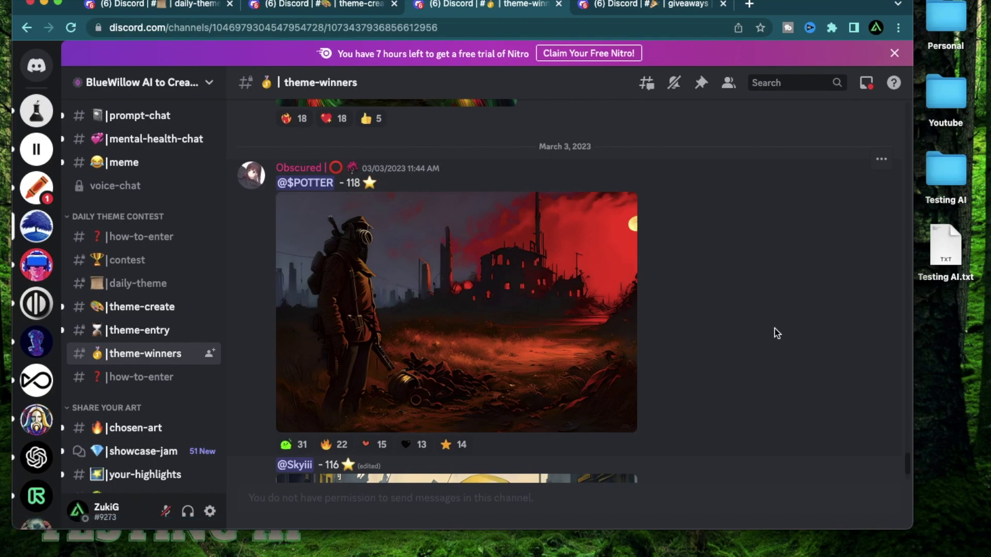
pyautogui.scroll(-1, 754, 318)
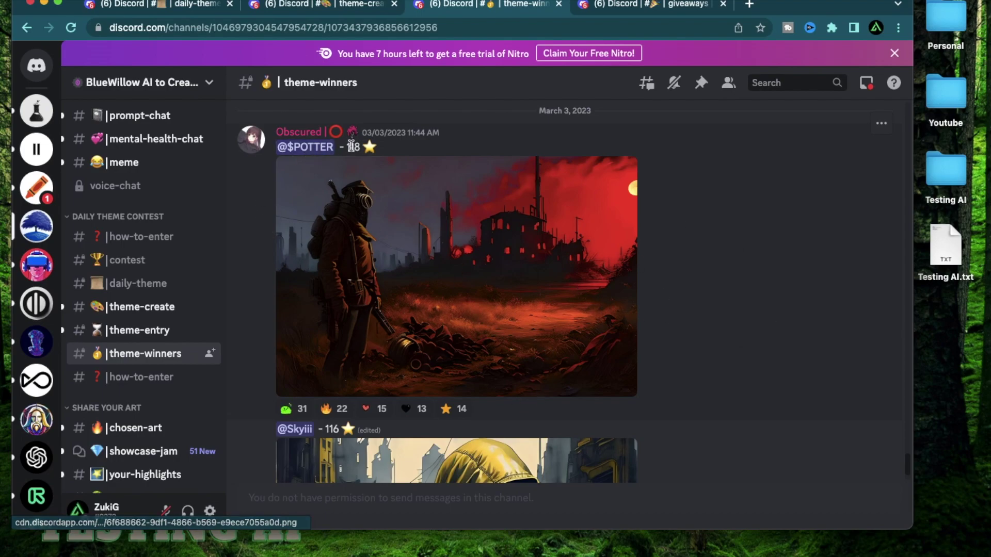
pyautogui.click(614, 9)
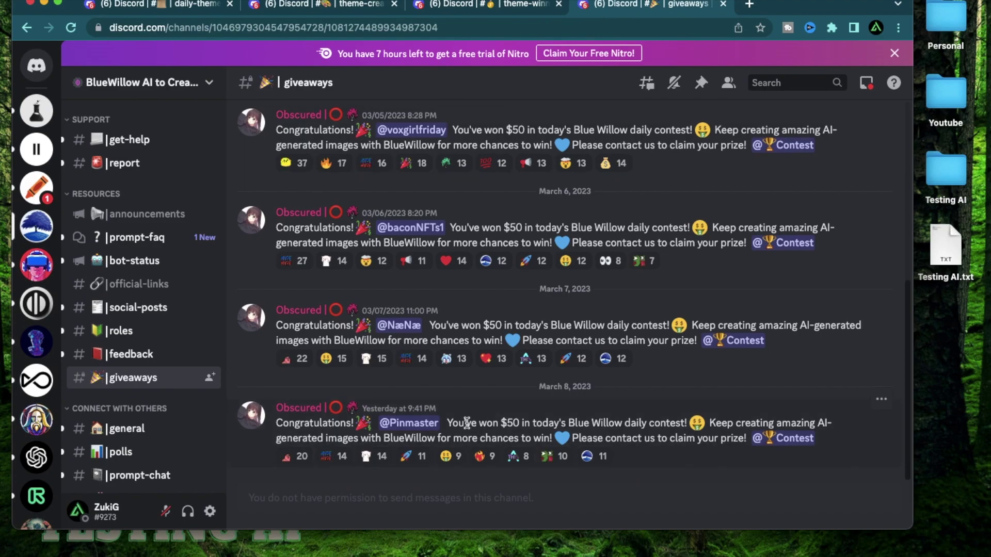
# Step: Highlight the $50 prize in giveaways, then today's theme Monstrous Creatures of the Night in daily-theme
pyautogui.moveTo(451, 423); pyautogui.dragTo(523, 426)
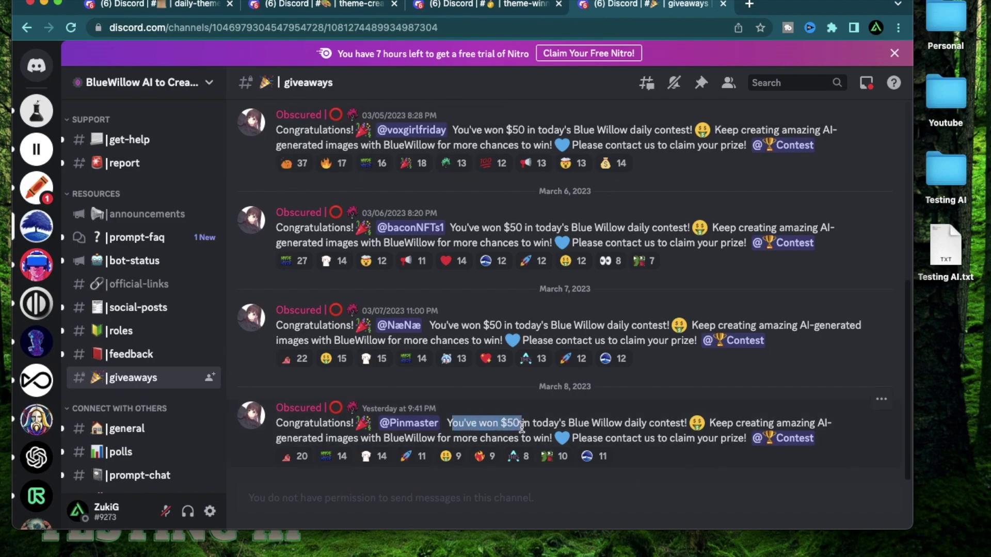
pyautogui.scroll(5, 495, 108)
pyautogui.click(167, 14)
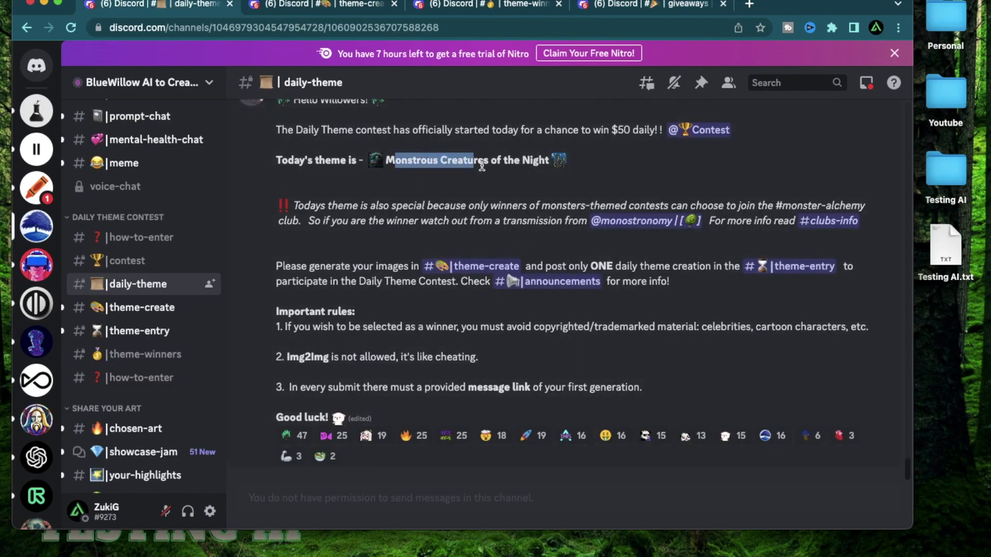
pyautogui.moveTo(482, 165); pyautogui.dragTo(551, 164)
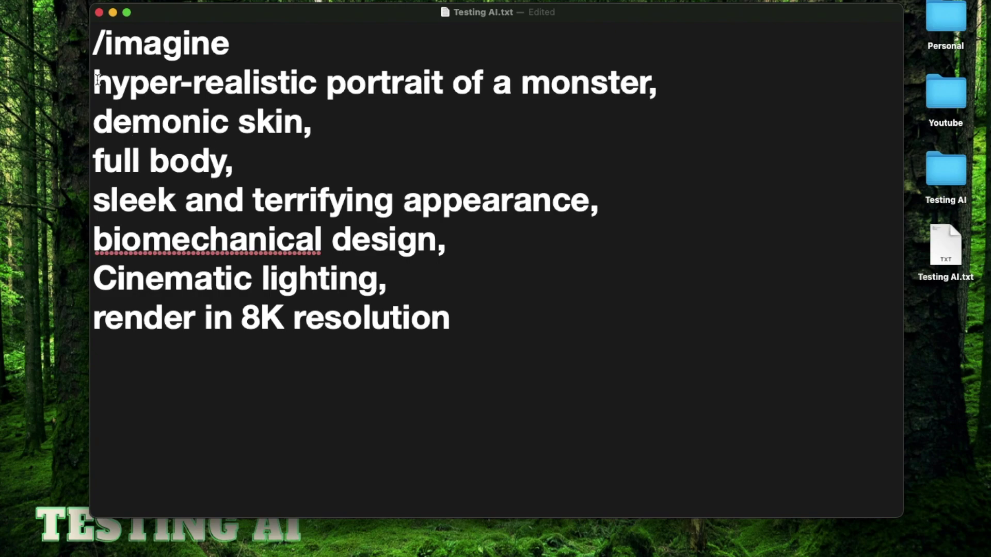
# Step: Select the whole monster prompt in Testing AI.txt, from the hyper-realistic portrait line to render in 8K
pyautogui.moveTo(98, 80); pyautogui.dragTo(664, 92)
pyautogui.click(236, 118)
pyautogui.moveTo(113, 125); pyautogui.dragTo(145, 125)
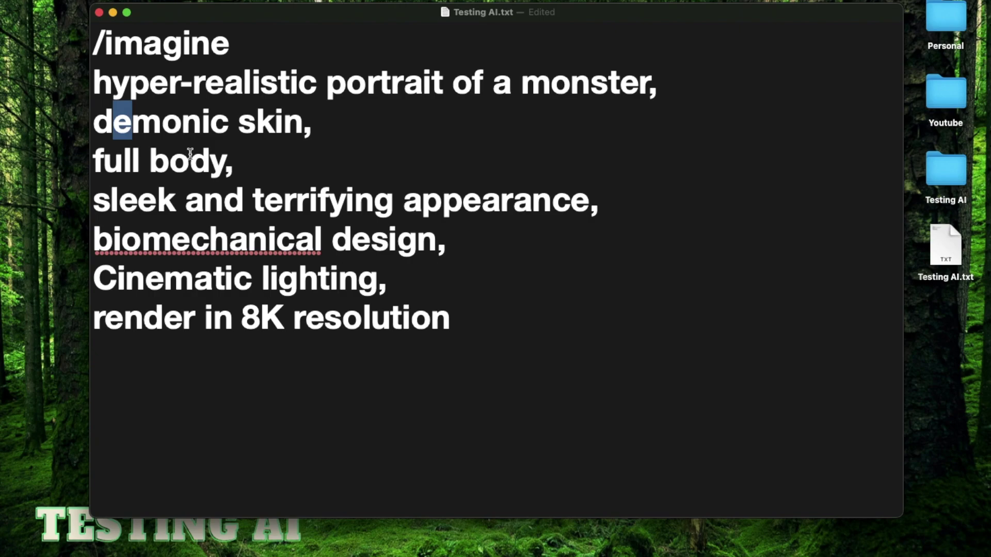
pyautogui.click(95, 204)
pyautogui.moveTo(95, 205); pyautogui.dragTo(508, 202)
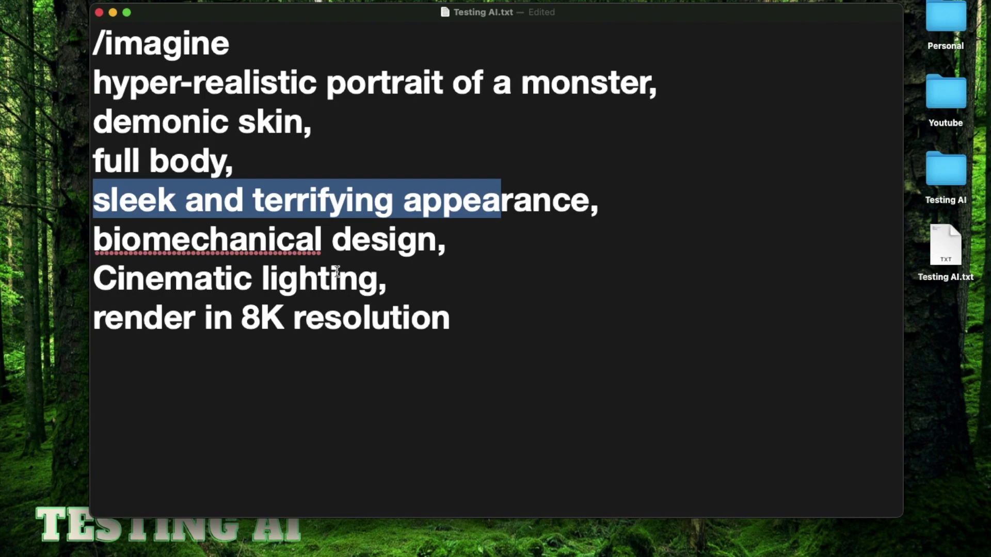
pyautogui.moveTo(124, 321)
pyautogui.mouseDown()
pyautogui.moveTo(471, 331)
pyautogui.moveTo(204, 185)
pyautogui.moveTo(85, 95)
pyautogui.mouseUp()
pyautogui.click(488, 346)
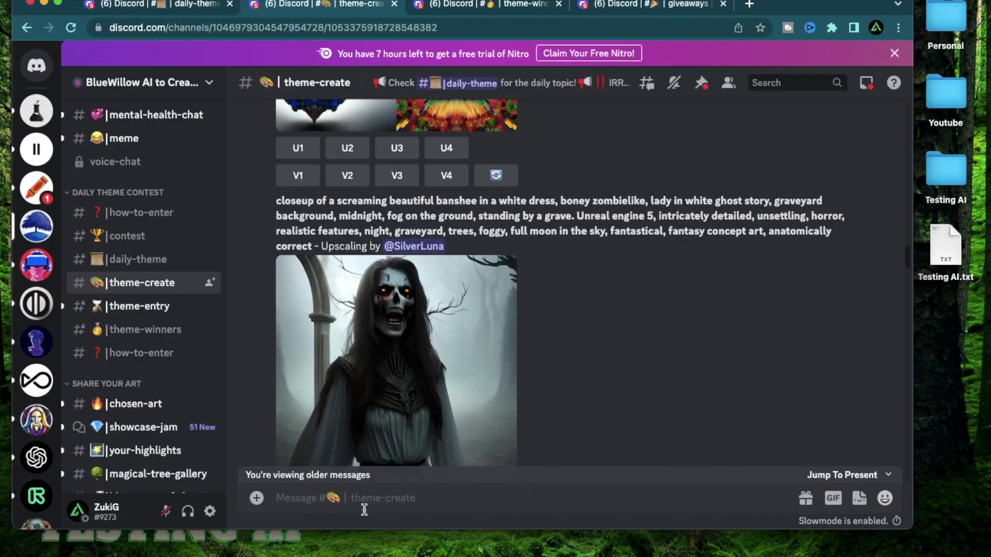
# Step: Submit the pasted hyper-realistic monster prompt through BlueWillow's /imagine command
pyautogui.write('/ima')
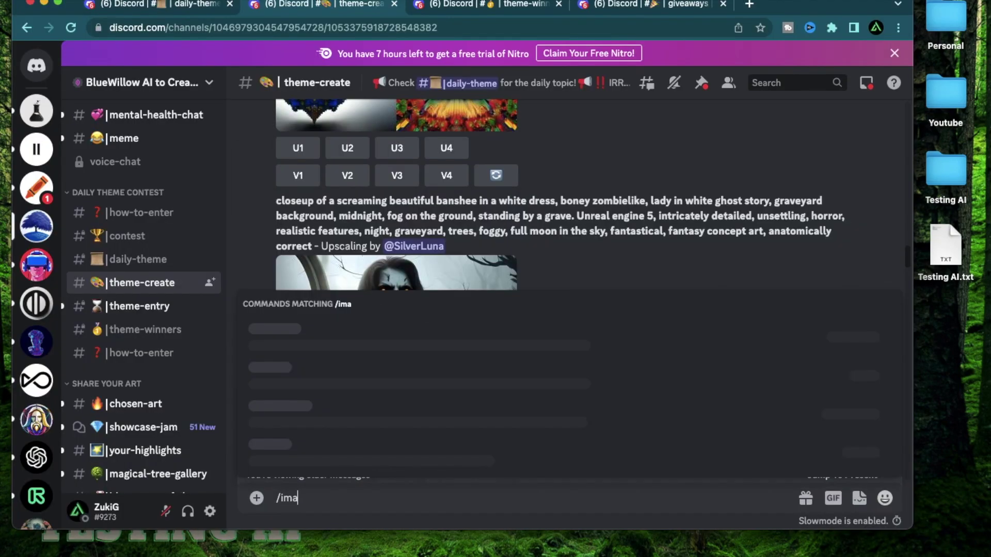
pyautogui.press('Tab')
pyautogui.write('hyper-realistic portrait of a monster, demonic skin,  full body, sleek and terrifying appearance,  biomechanical design, Cinematic lighting,  render in 8K resolution')
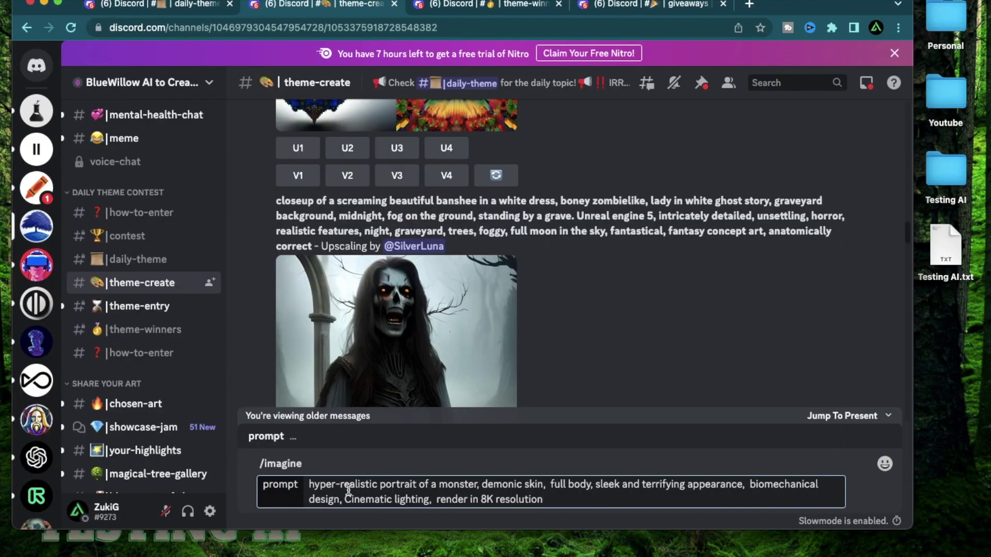
pyautogui.press('Return')
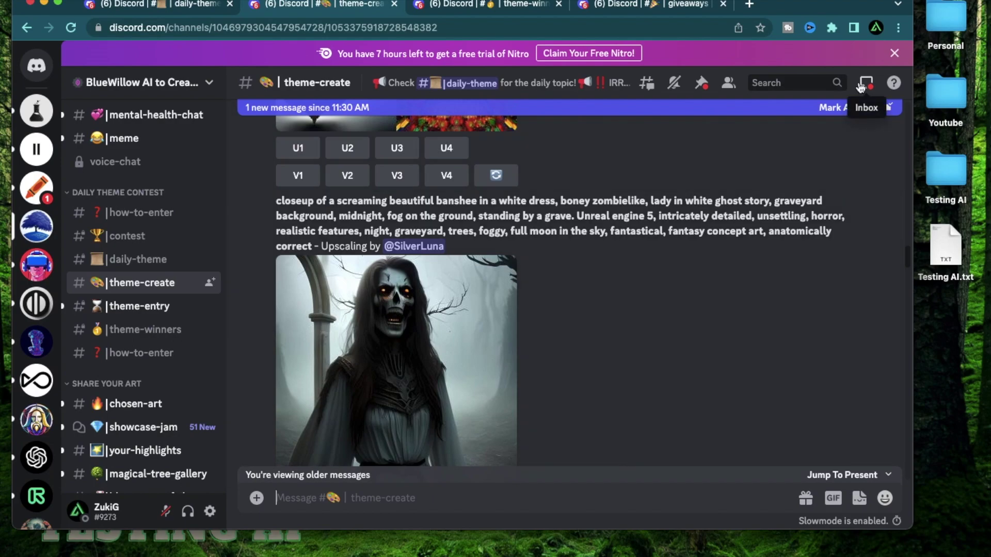
pyautogui.scroll(5, 720, 323)
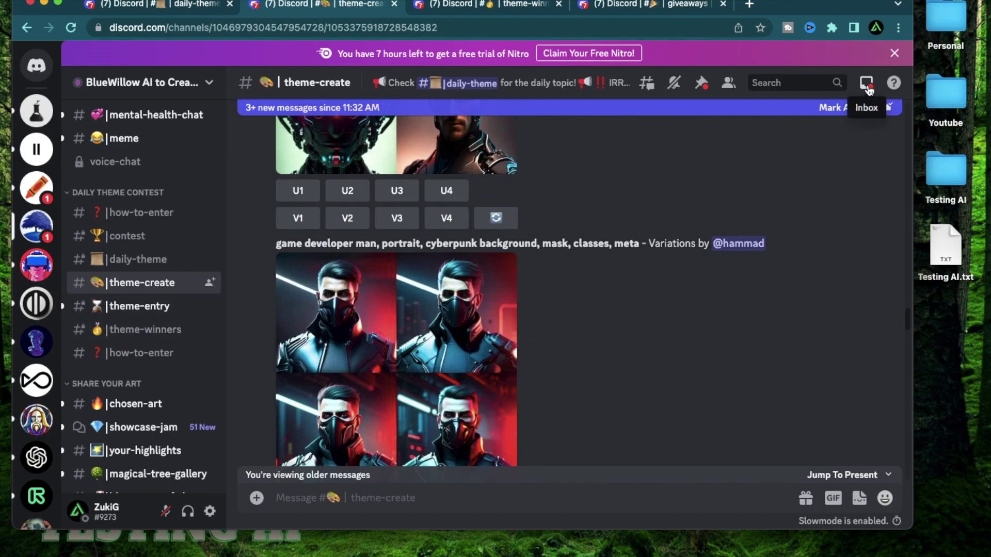
# Step: Jump from Mentions to BlueWillow's reply and enlarge the four monster portraits
pyautogui.click(868, 90)
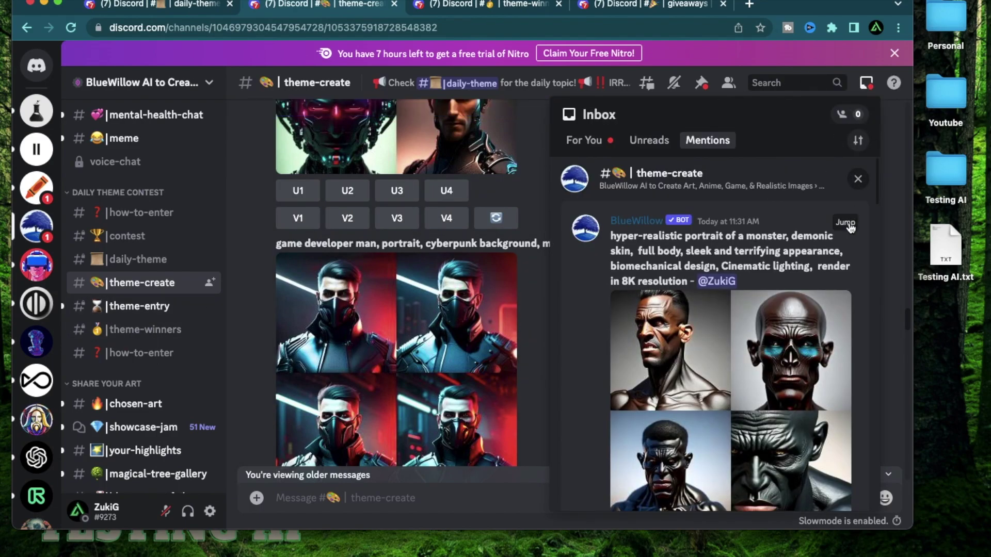
pyautogui.click(851, 227)
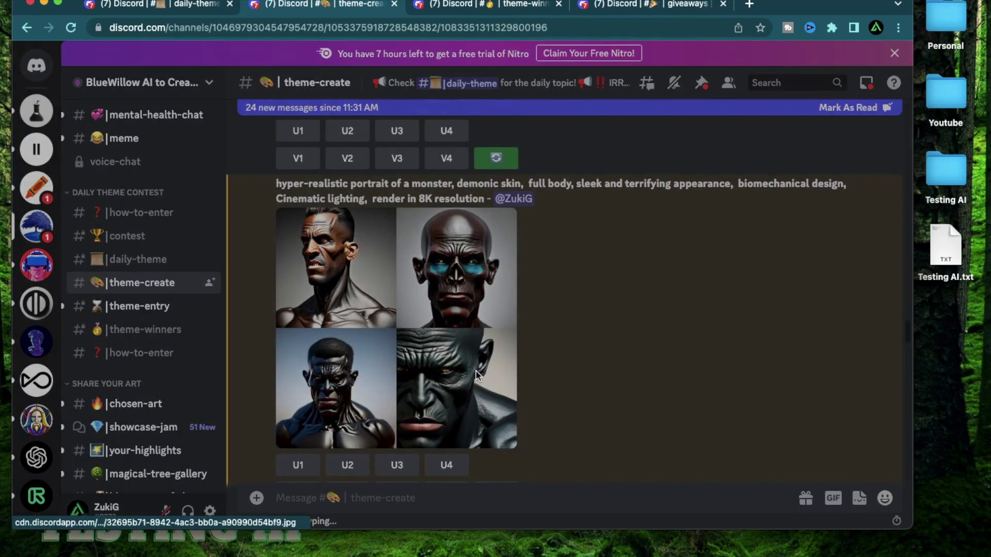
pyautogui.click(462, 374)
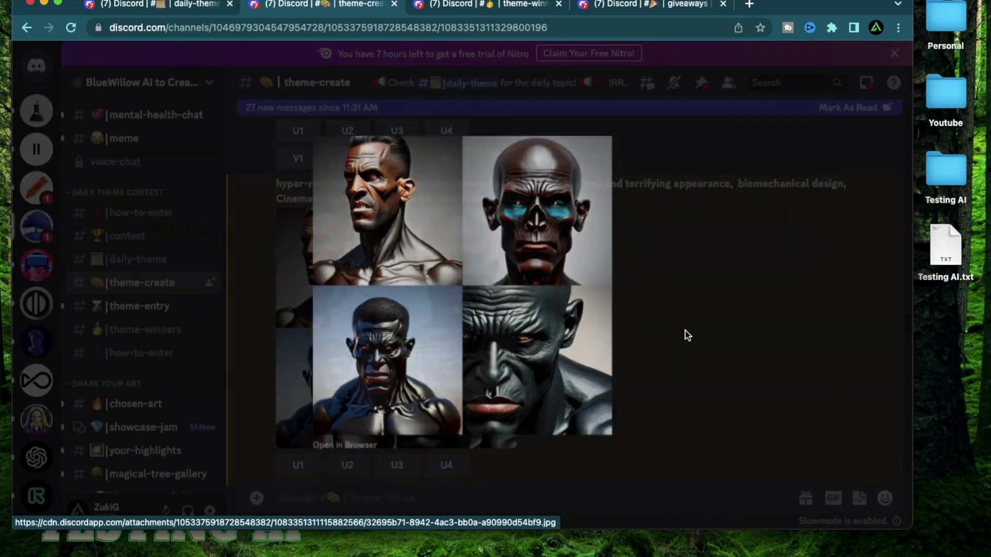
pyautogui.click(687, 334)
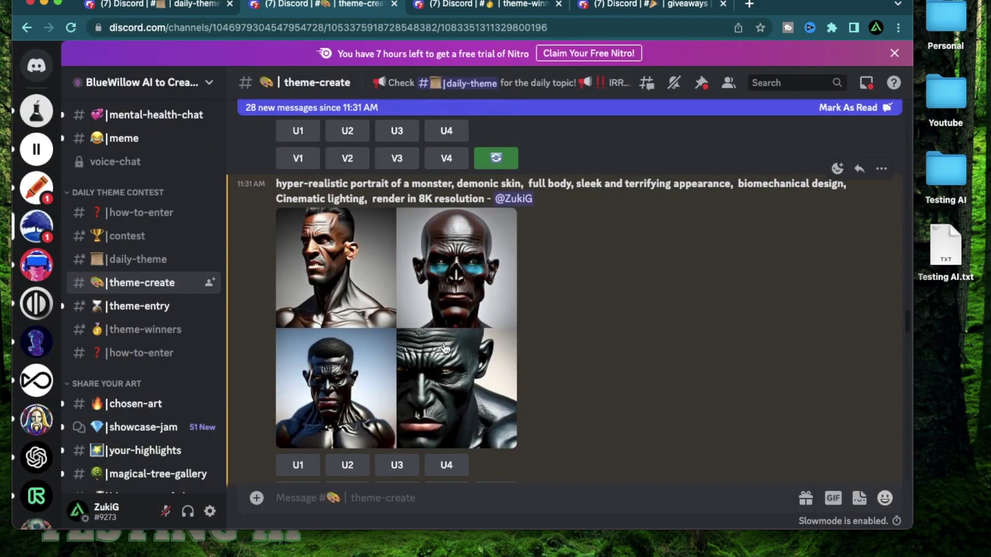
pyautogui.click(444, 346)
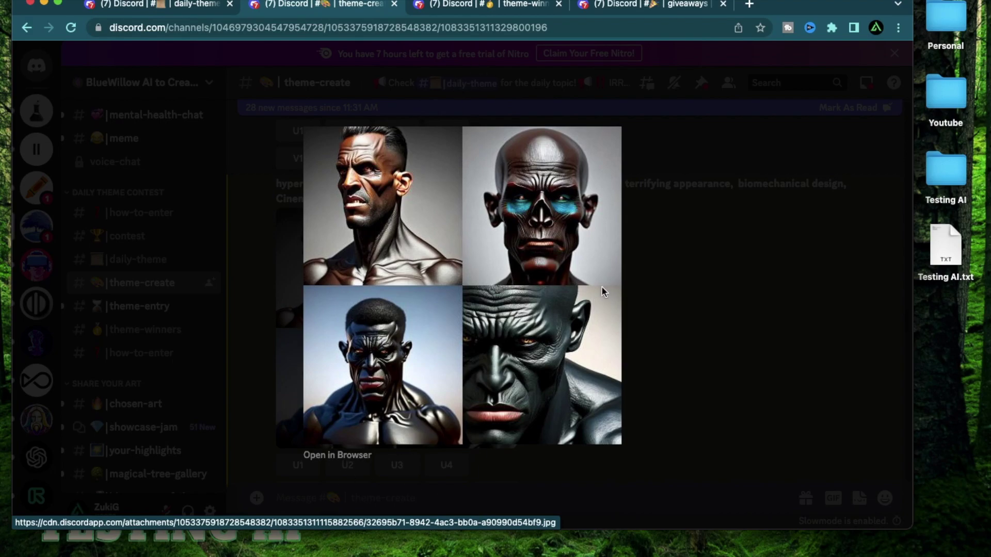
# Step: Add 'cute pink,' on its own line at the start of the monster prompt in Testing AI.txt
pyautogui.click(651, 315)
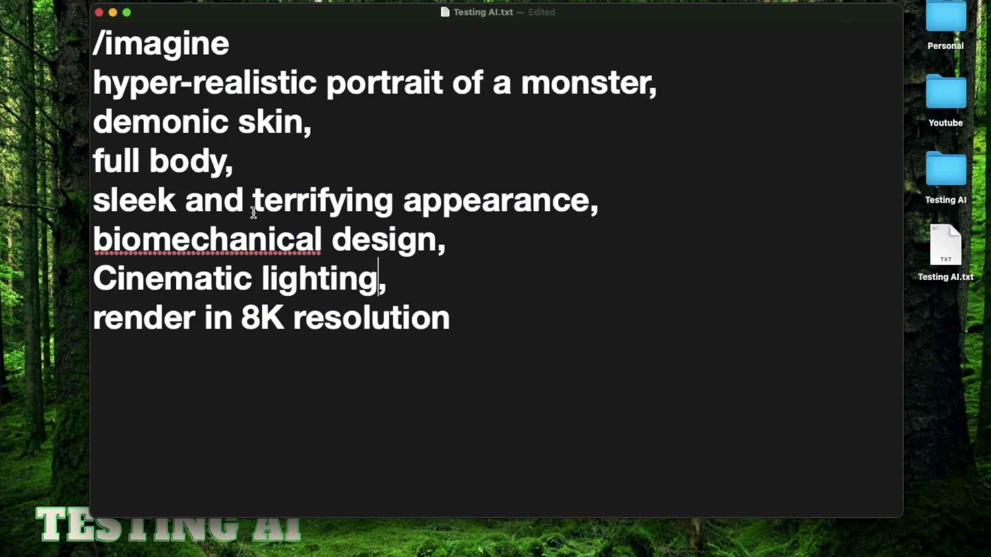
pyautogui.click(93, 88)
pyautogui.write('cute pink,')
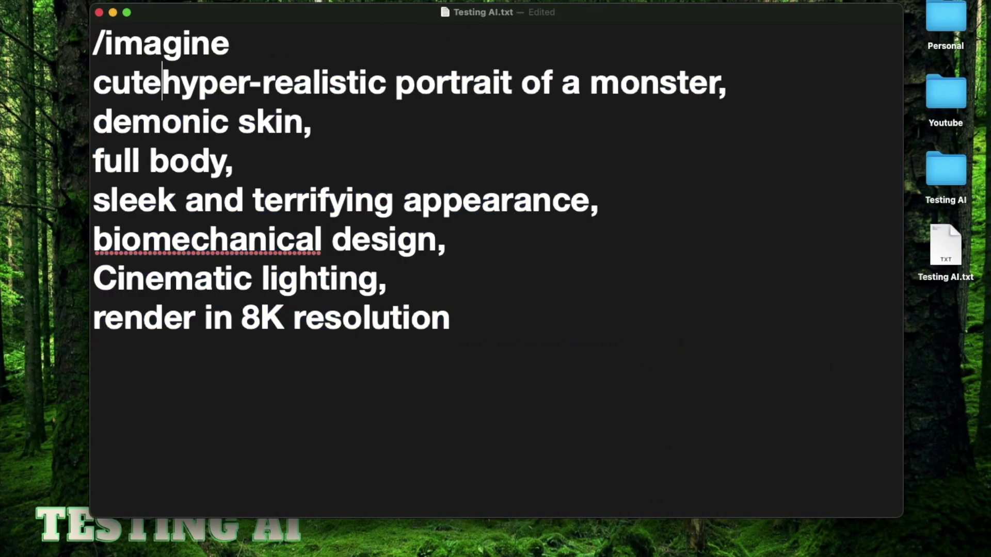
pyautogui.press('Return')
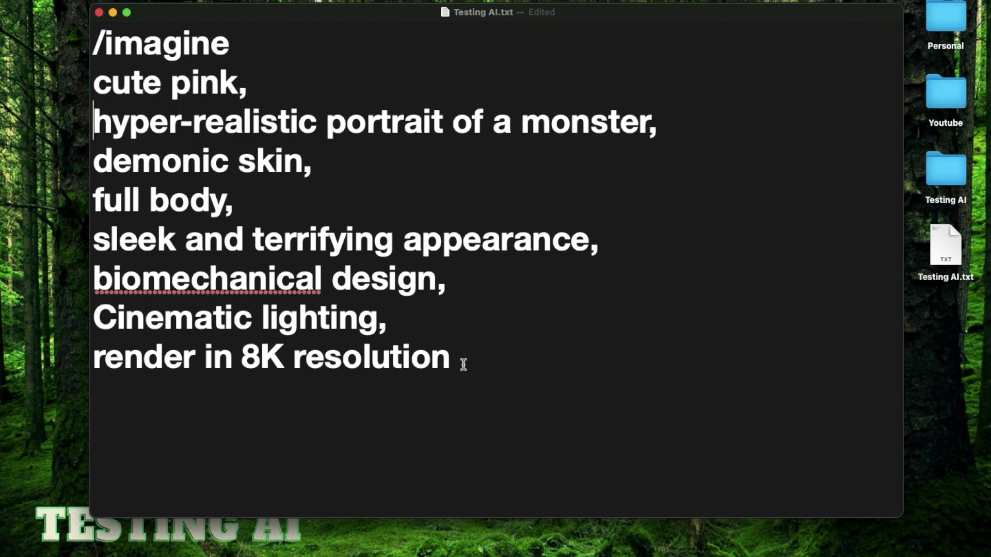
# Step: Select the updated cute pink prompt and send it to the image bot
pyautogui.moveTo(450, 361)
pyautogui.mouseDown()
pyautogui.moveTo(135, 101)
pyautogui.moveTo(99, 95)
pyautogui.mouseUp()
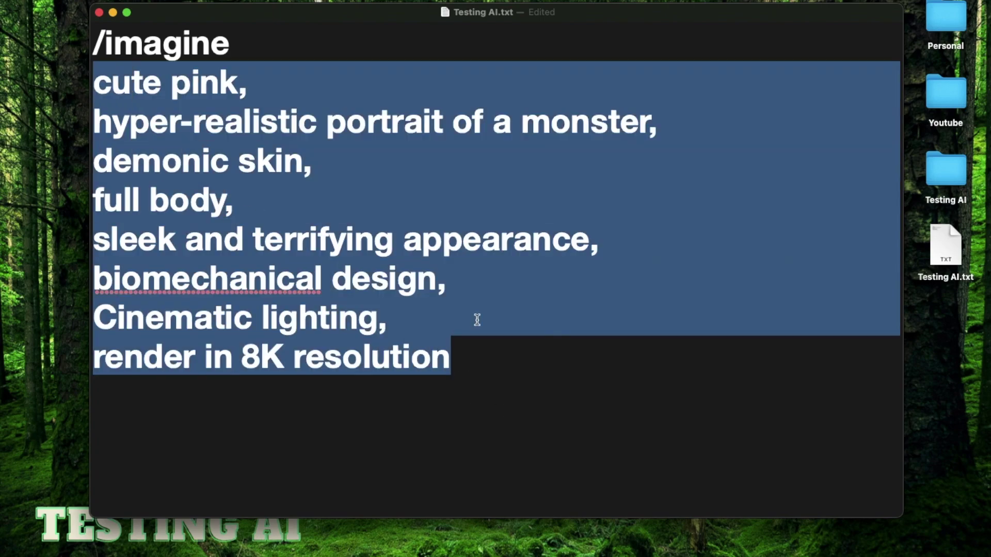
pyautogui.click(476, 382)
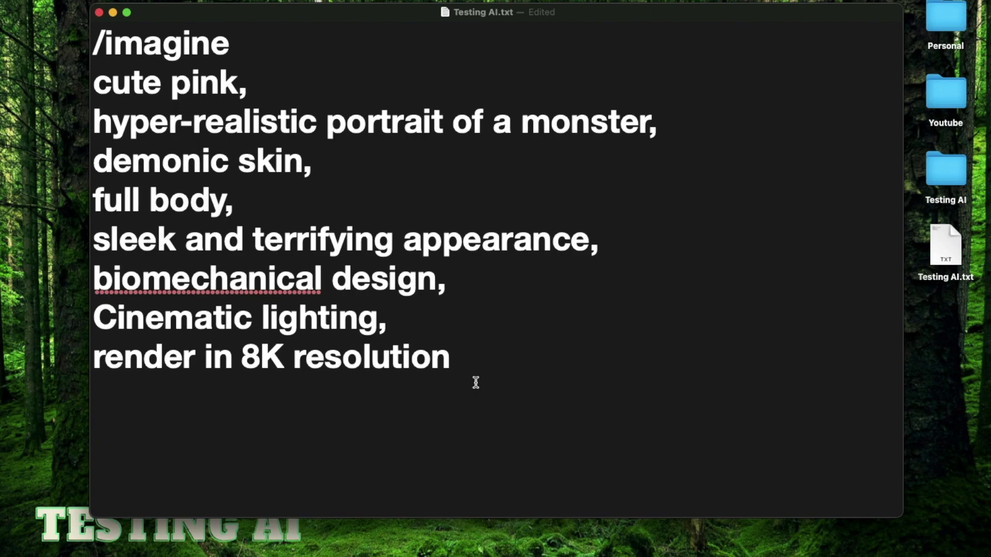
pyautogui.moveTo(452, 361); pyautogui.dragTo(88, 92)
pyautogui.press('Return')
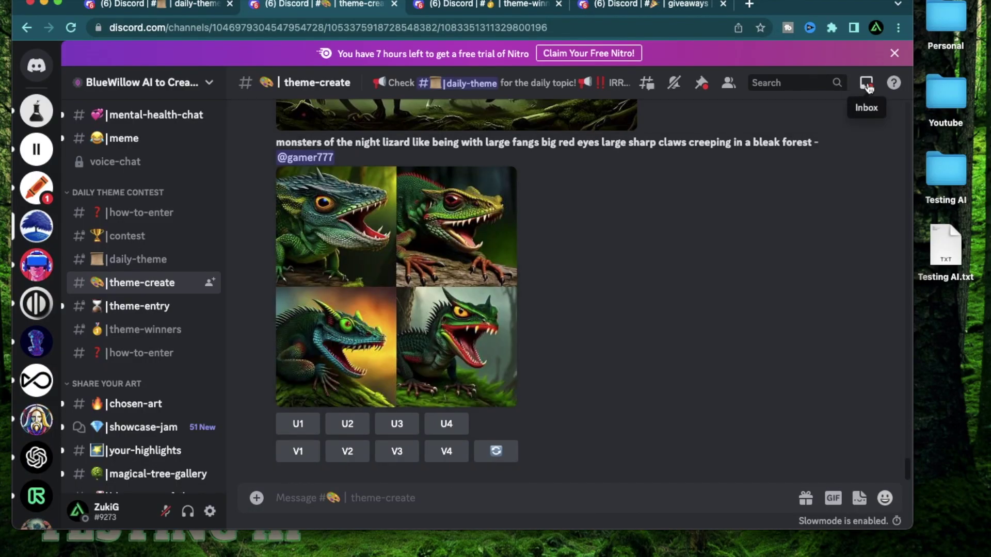
# Step: Jump from Mentions to the pink monster result and view the four images enlarged
pyautogui.click(865, 83)
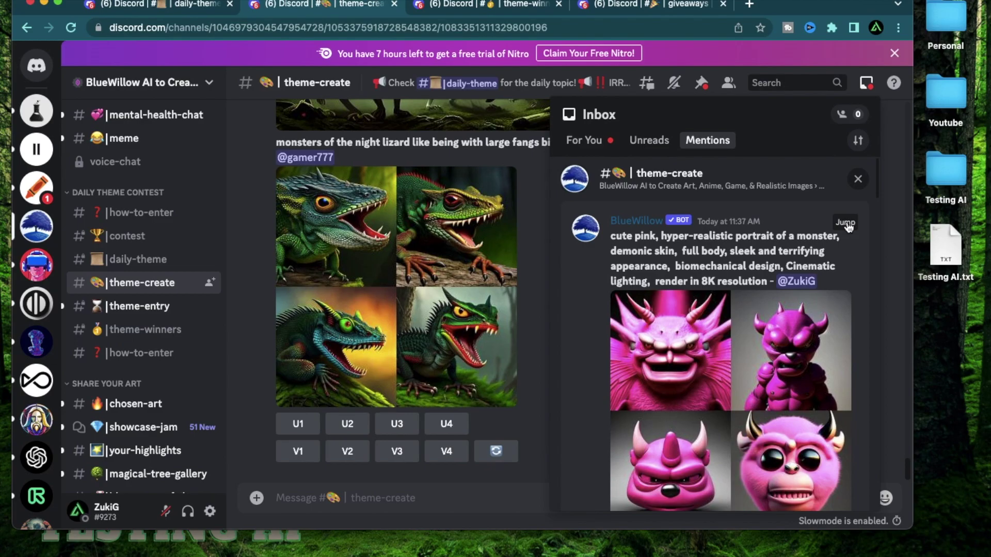
pyautogui.click(845, 222)
pyautogui.click(378, 282)
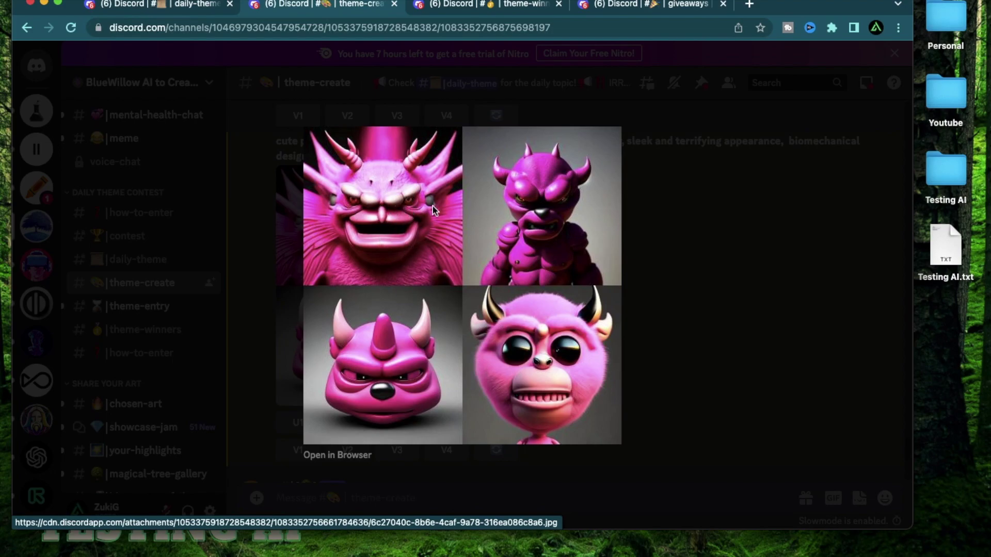
pyautogui.click(761, 276)
# Step: Reopen Mentions and examine the enlarged pink monster grid again
pyautogui.click(864, 88)
pyautogui.scroll(-5, 754, 385)
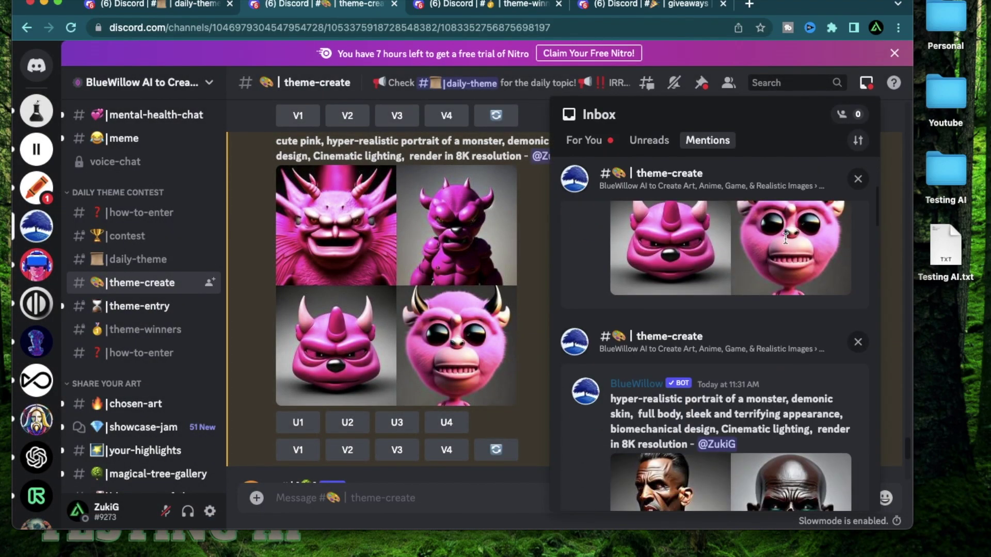
pyautogui.scroll(-5, 754, 384)
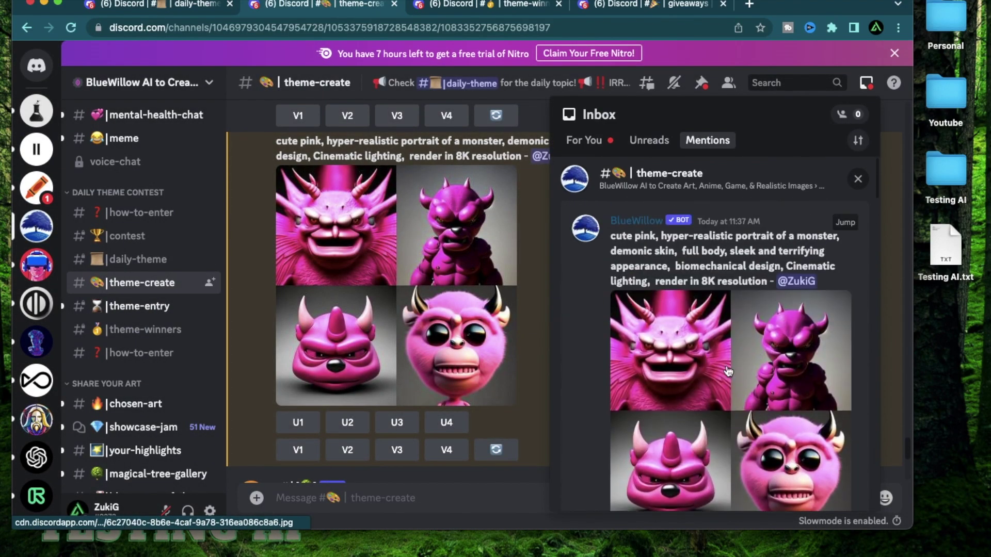
pyautogui.scroll(-2, 709, 374)
pyautogui.click(740, 331)
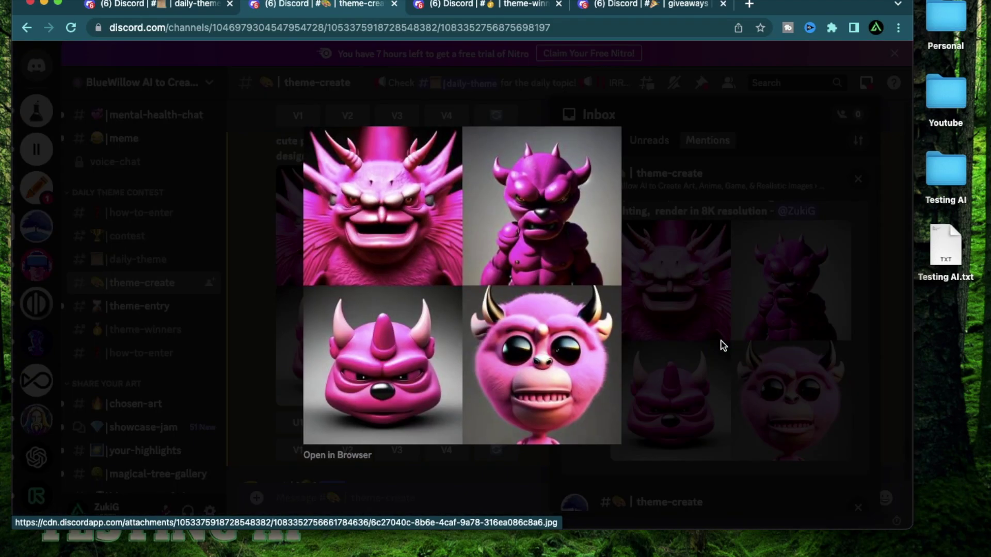
pyautogui.click(722, 345)
pyautogui.click(756, 313)
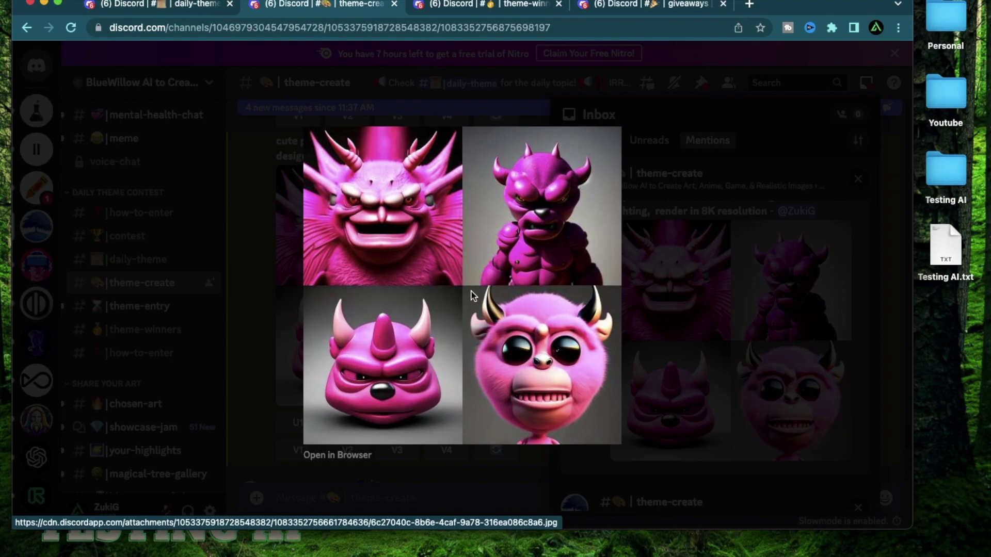
pyautogui.press('Escape')
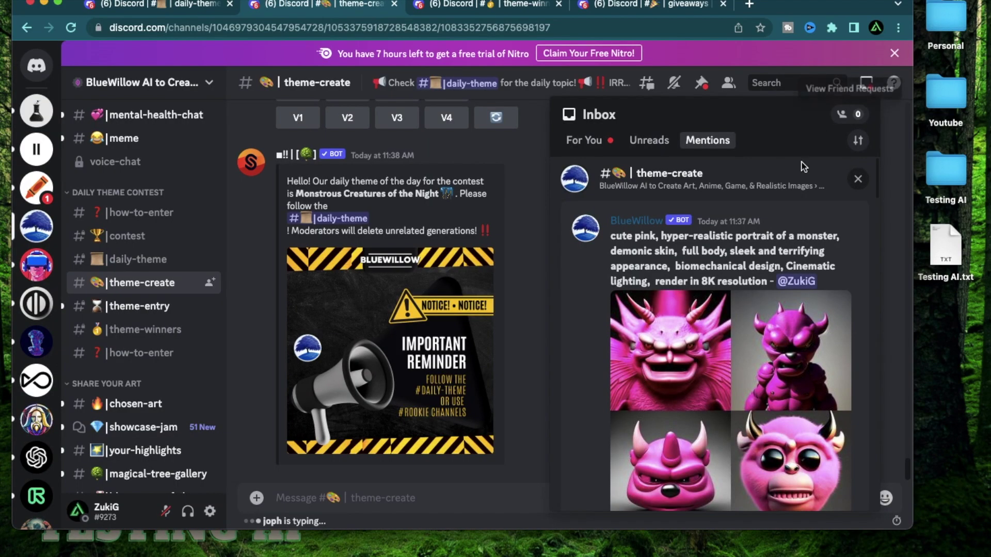
# Step: Upscale the top-left pink monster with U1 and copy the upscaled message's link
pyautogui.click(847, 223)
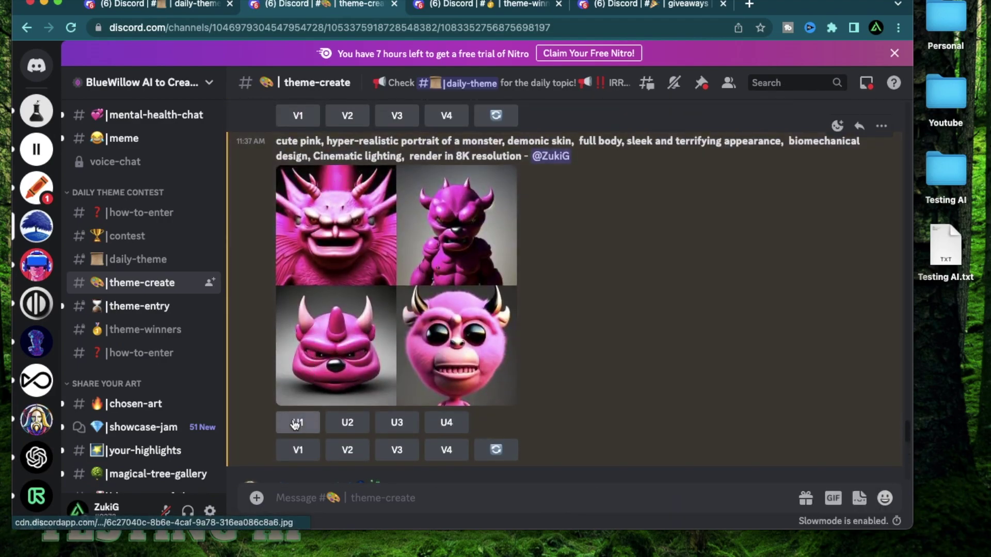
pyautogui.click(297, 422)
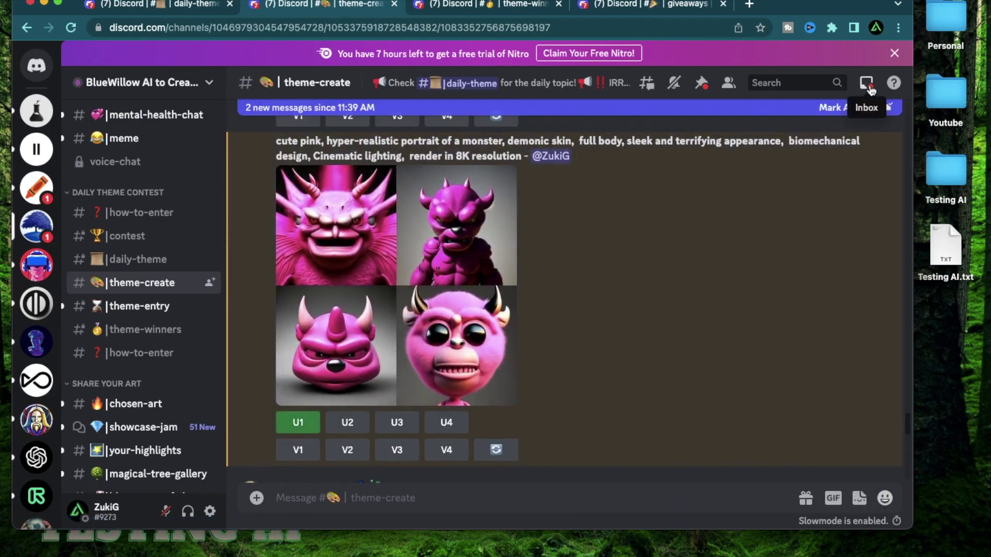
pyautogui.press('super+i')
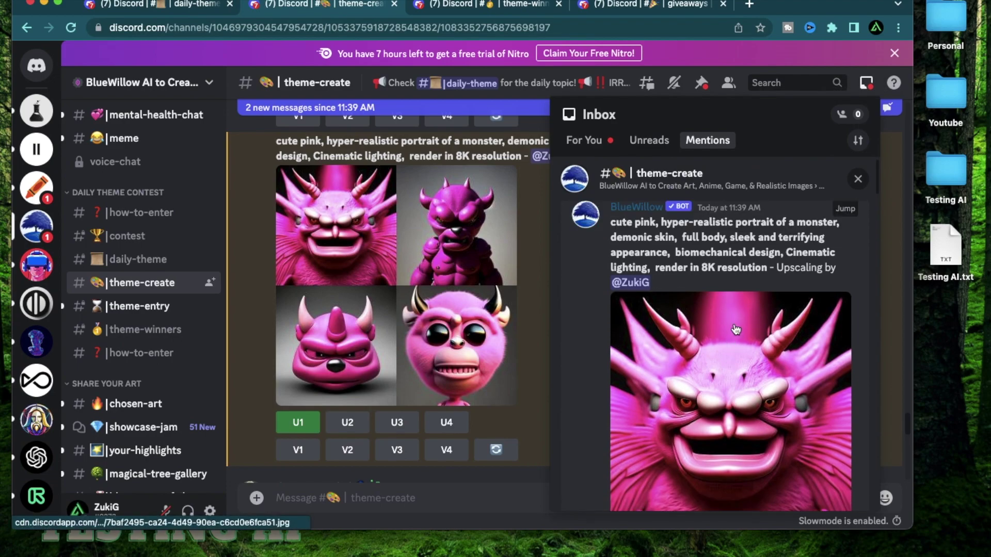
pyautogui.click(845, 209)
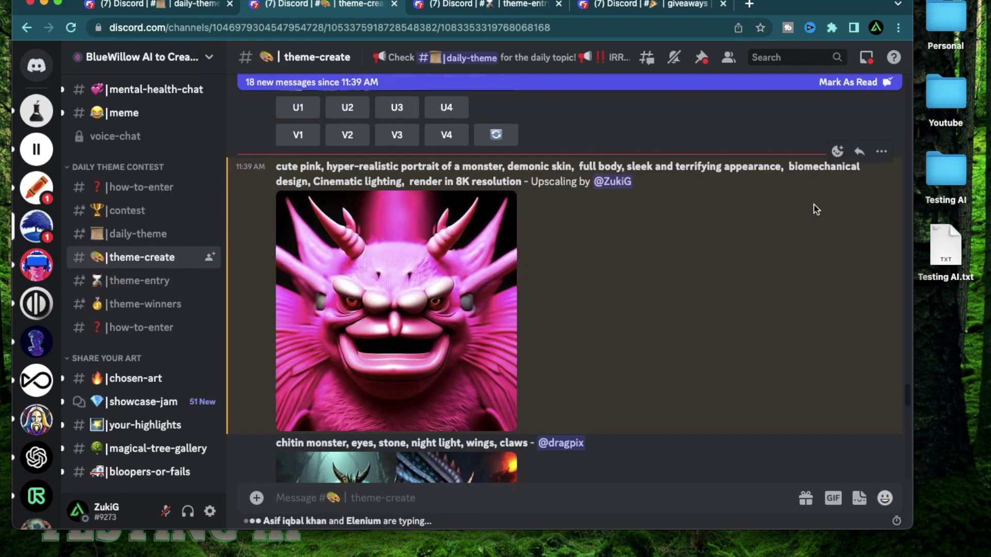
pyautogui.click(889, 154)
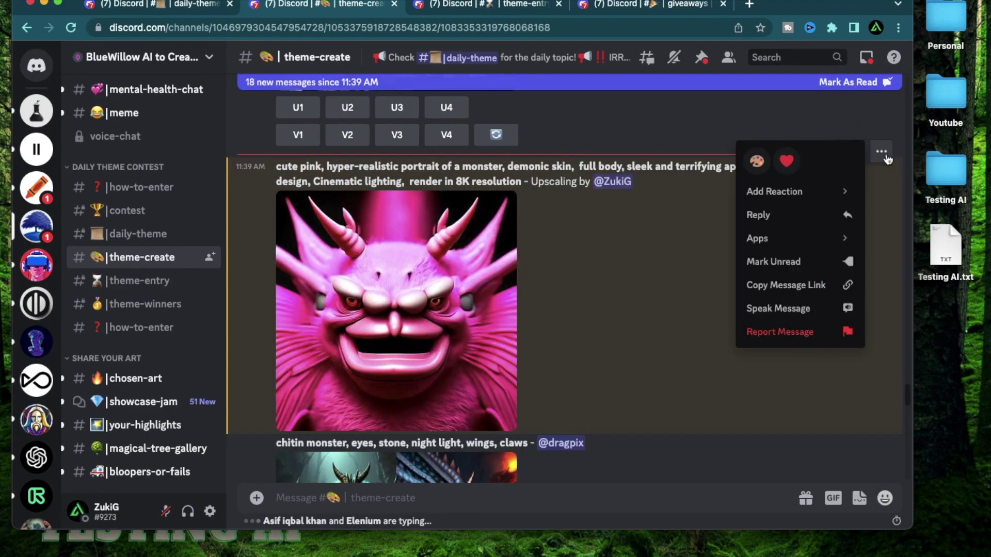
pyautogui.click(784, 286)
# Step: Draft the #theme-entry post with the Monstrous Creatures of the Night intro, pasted prompt link and 'Image' line
pyautogui.hotkey('alt', 'Down')
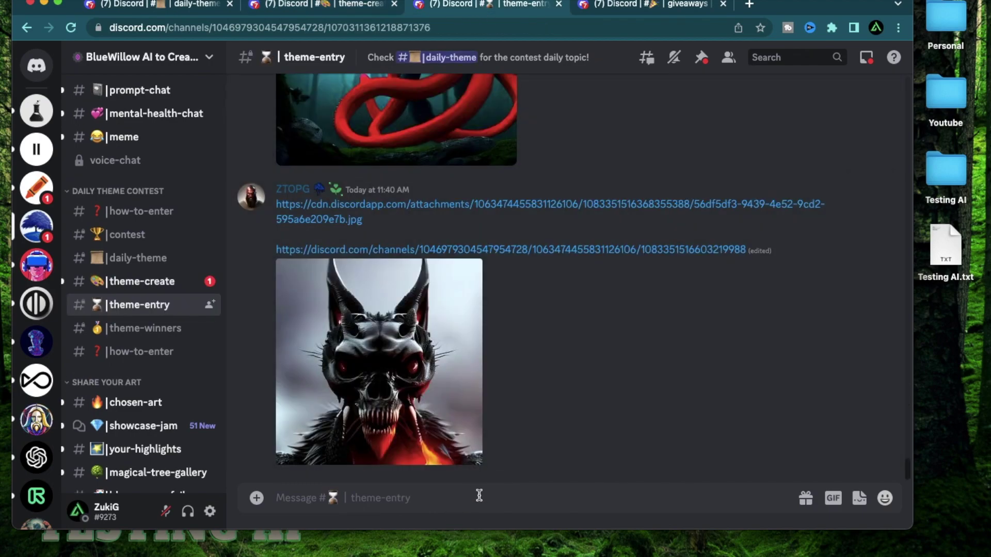
pyautogui.write('My t')
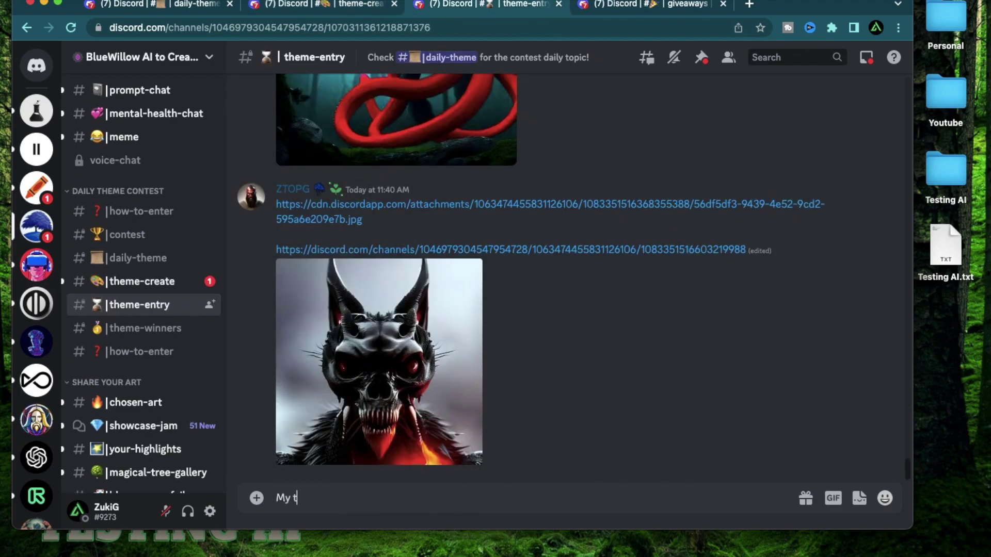
pyautogui.press('BackSpace')
pyautogui.write('daily theme entry for monst')
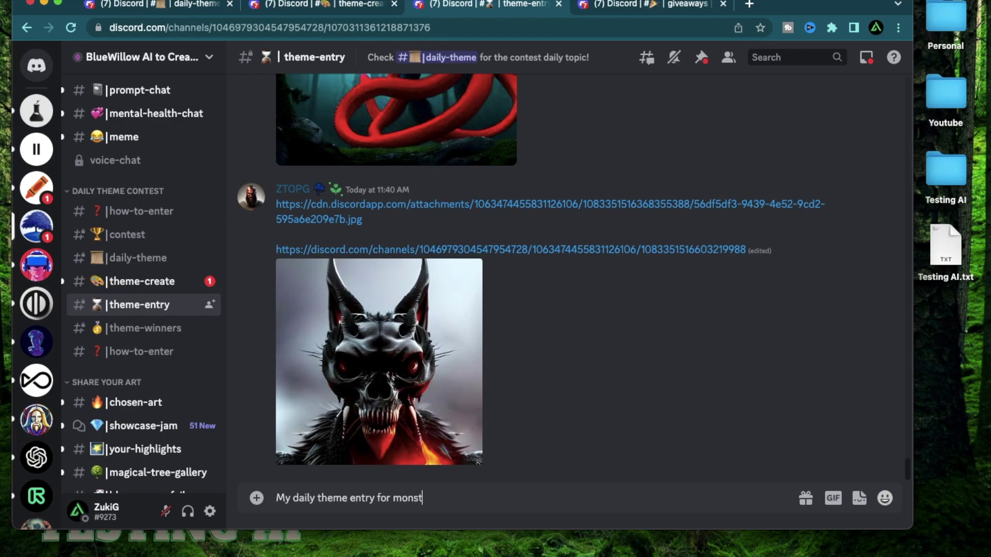
pyautogui.write('ures of the ni')
pyautogui.write('ght :')
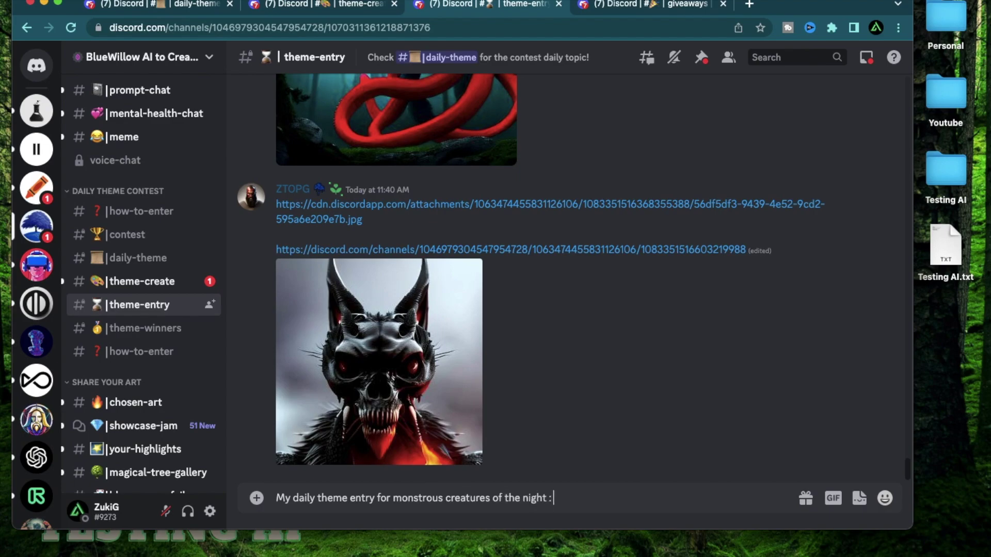
pyautogui.hotkey('shift', 'Return')
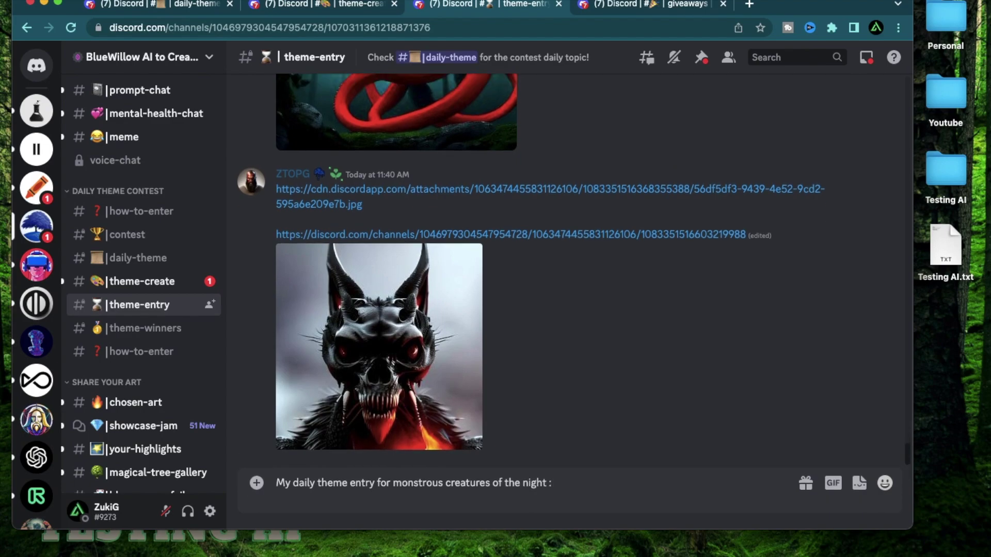
pyautogui.write('Prompt :')
pyautogui.hotkey('shift', 'Return')
pyautogui.press('super+v')
pyautogui.hotkey('shift', 'Return')
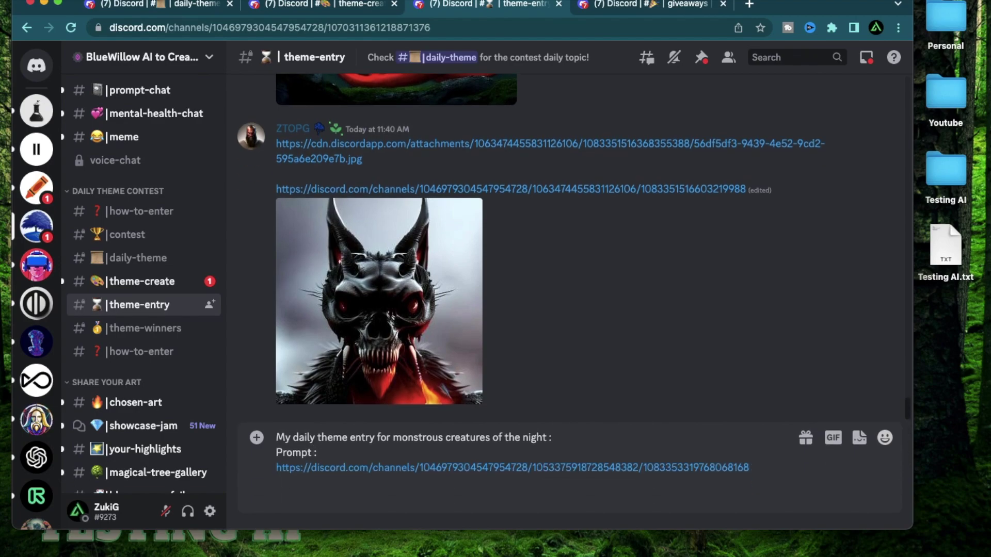
pyautogui.write('Image :')
pyautogui.click(311, 467)
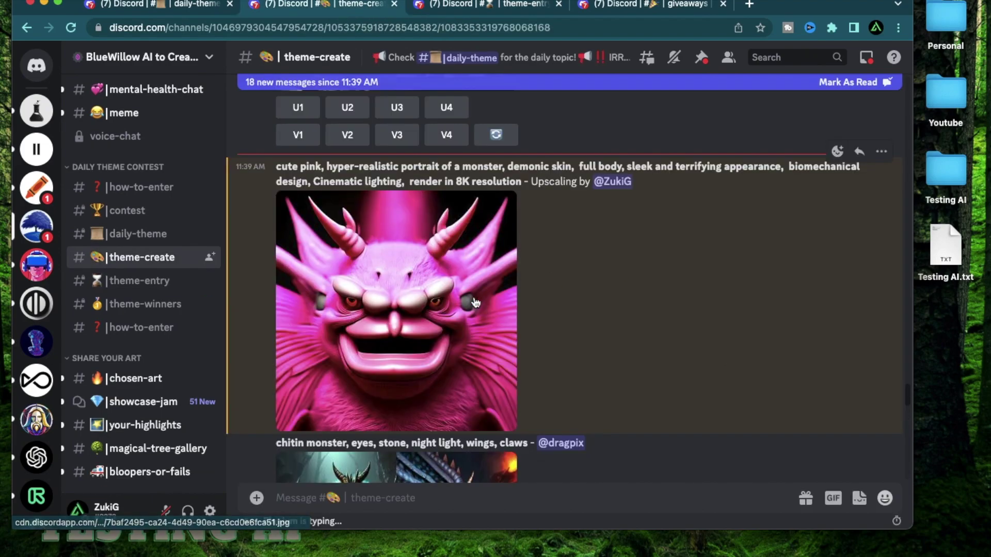
# Step: Open the upscaled monster image in the browser and copy its direct URL
pyautogui.click(476, 302)
pyautogui.click(323, 457)
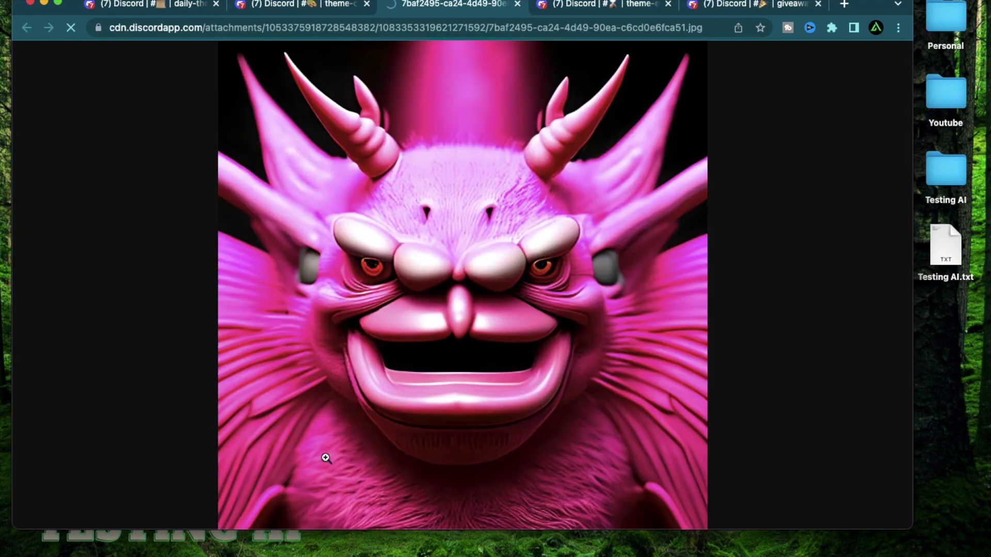
pyautogui.click(435, 23)
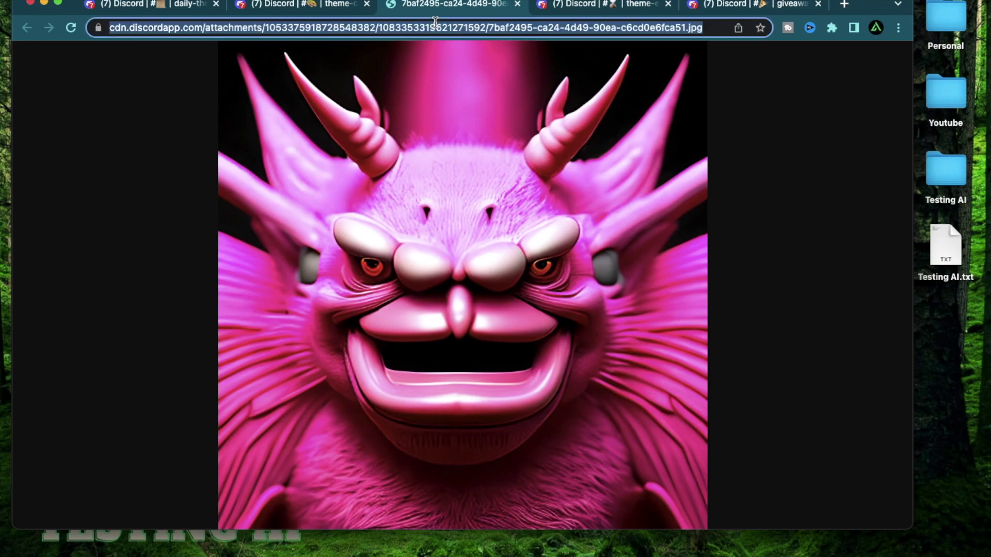
pyautogui.click(307, 6)
pyautogui.click(697, 196)
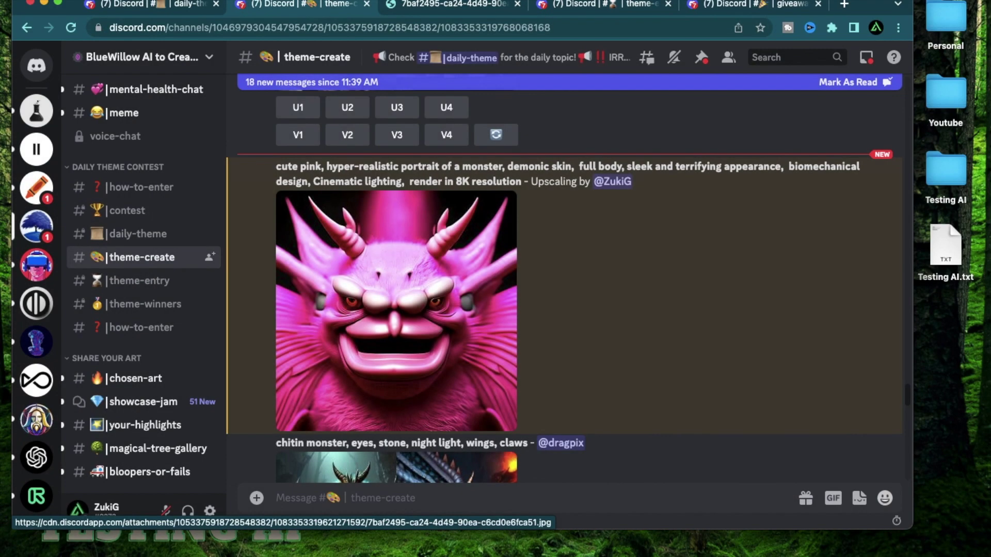
pyautogui.click(585, 7)
# Step: Append ': ' and the pasted image link after 'Image' in the draft, then post the entry
pyautogui.click(389, 504)
pyautogui.write(':')
pyautogui.hotkey('ctrl', 'v')
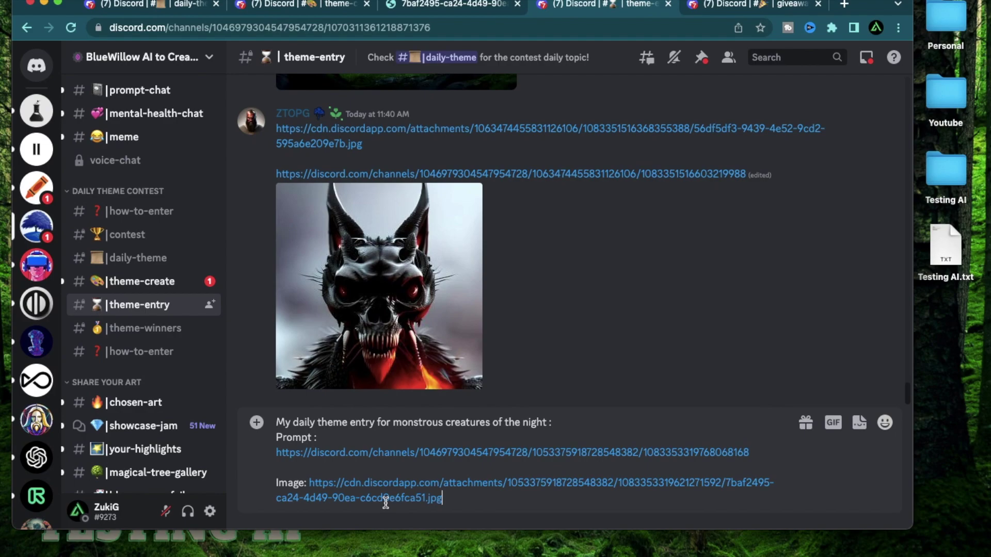
pyautogui.press('Return')
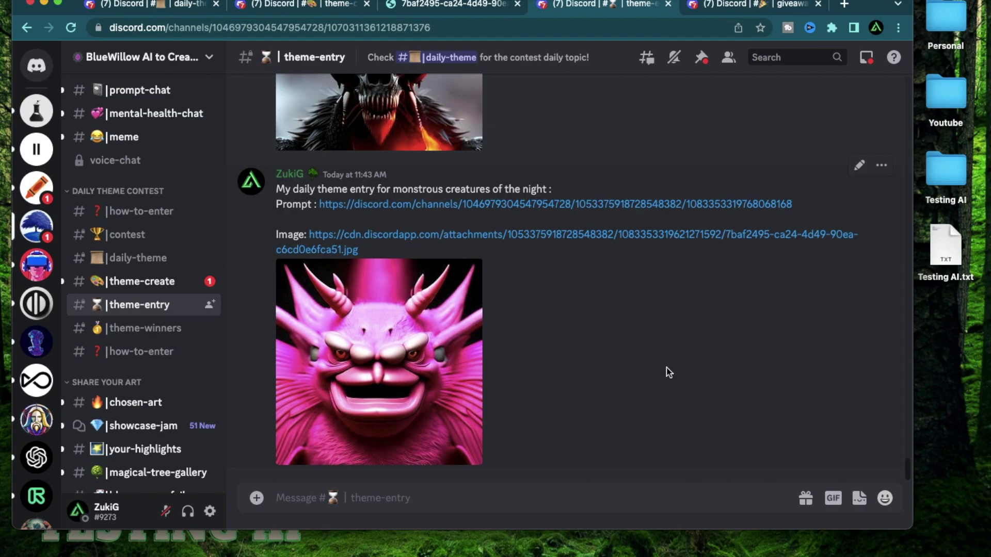
pyautogui.scroll(1, 677, 279)
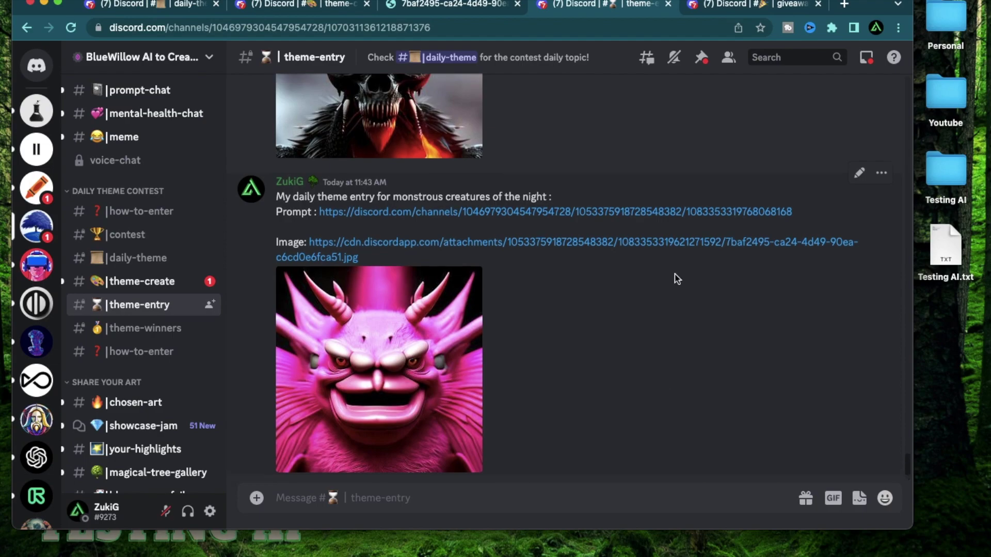